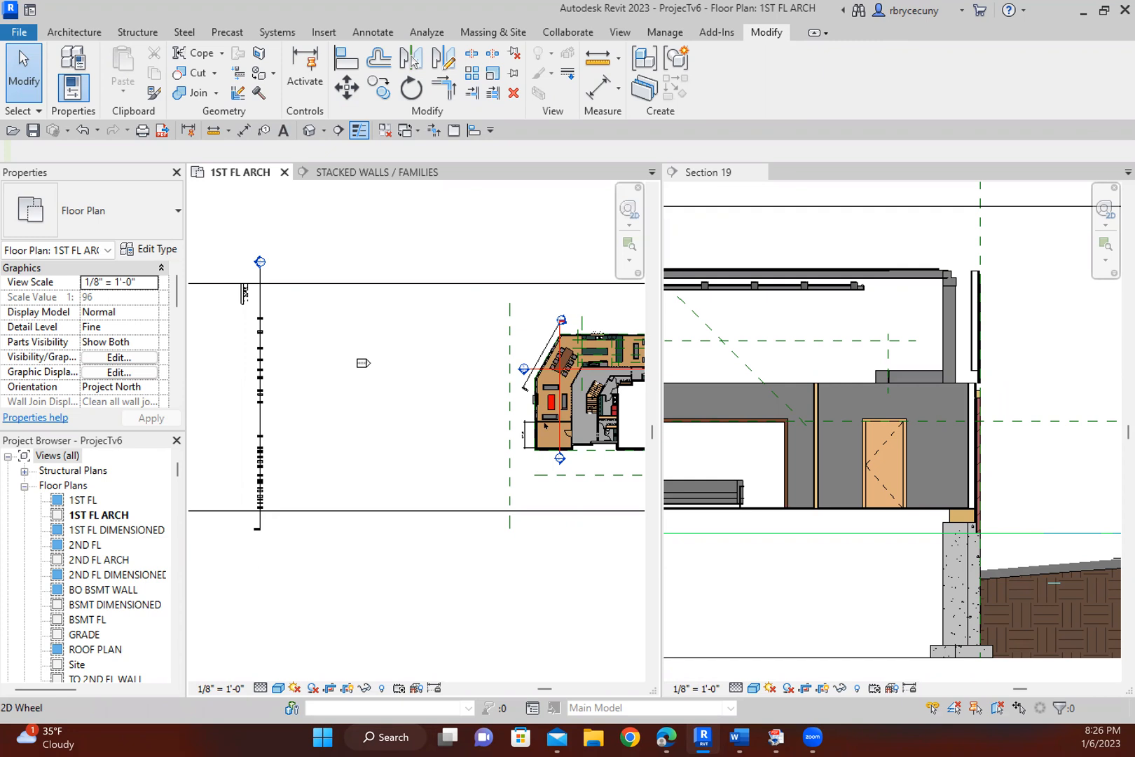
{"action": "middle_click_drag", "start_coordinate": [329, 358], "coordinate": [138, 319]}
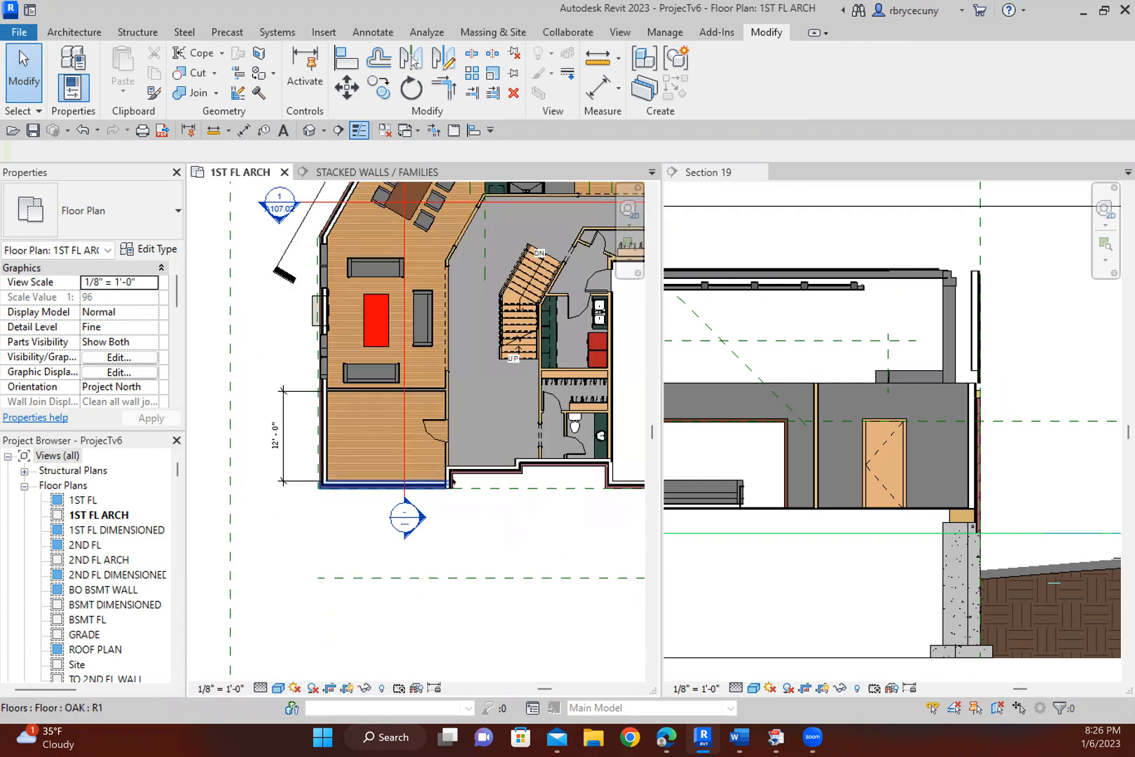
{"action": "scroll", "coordinate": [423, 425], "scroll_direction": "down", "scroll_amount": 2}
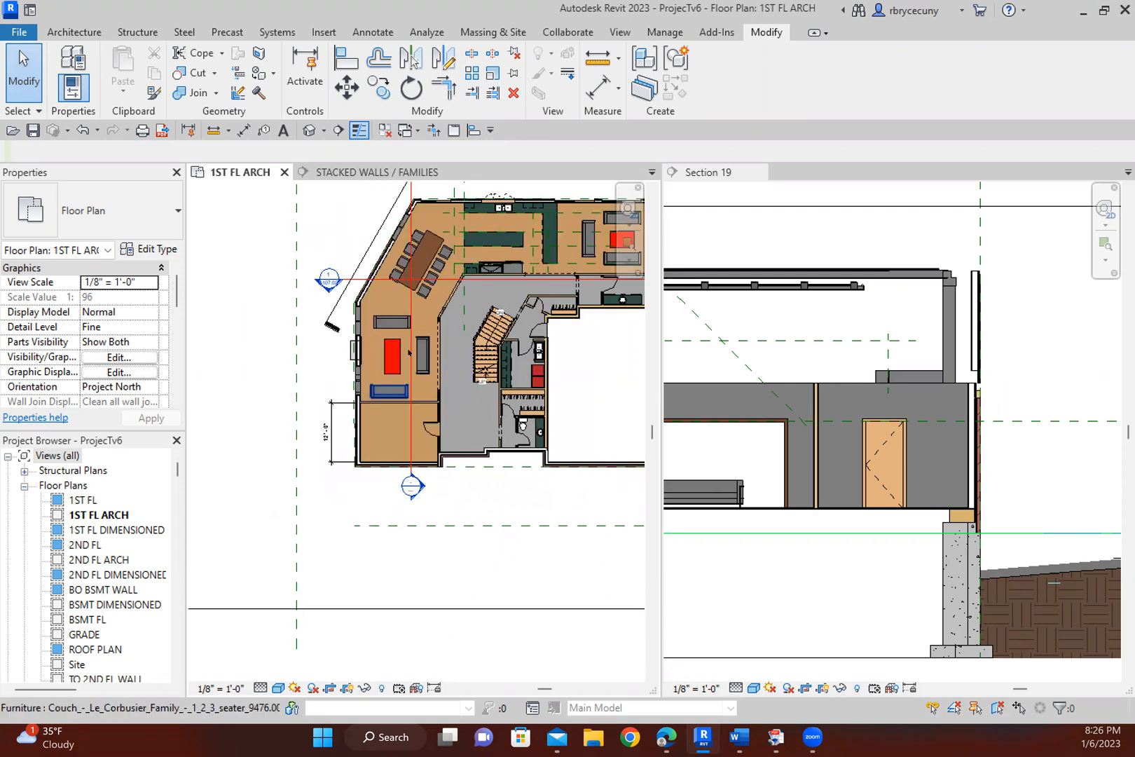
{"action": "scroll", "coordinate": [419, 276], "scroll_direction": "up", "scroll_amount": 1}
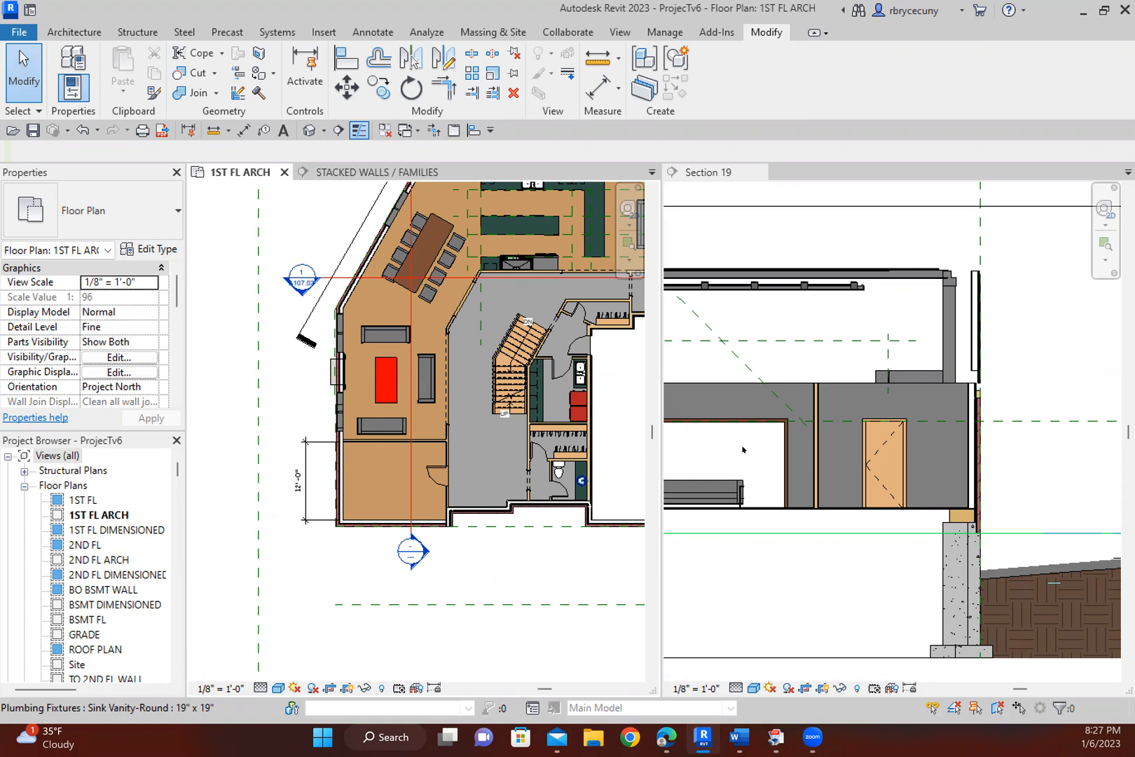
{"action": "scroll", "coordinate": [479, 534], "scroll_direction": "down", "scroll_amount": 5}
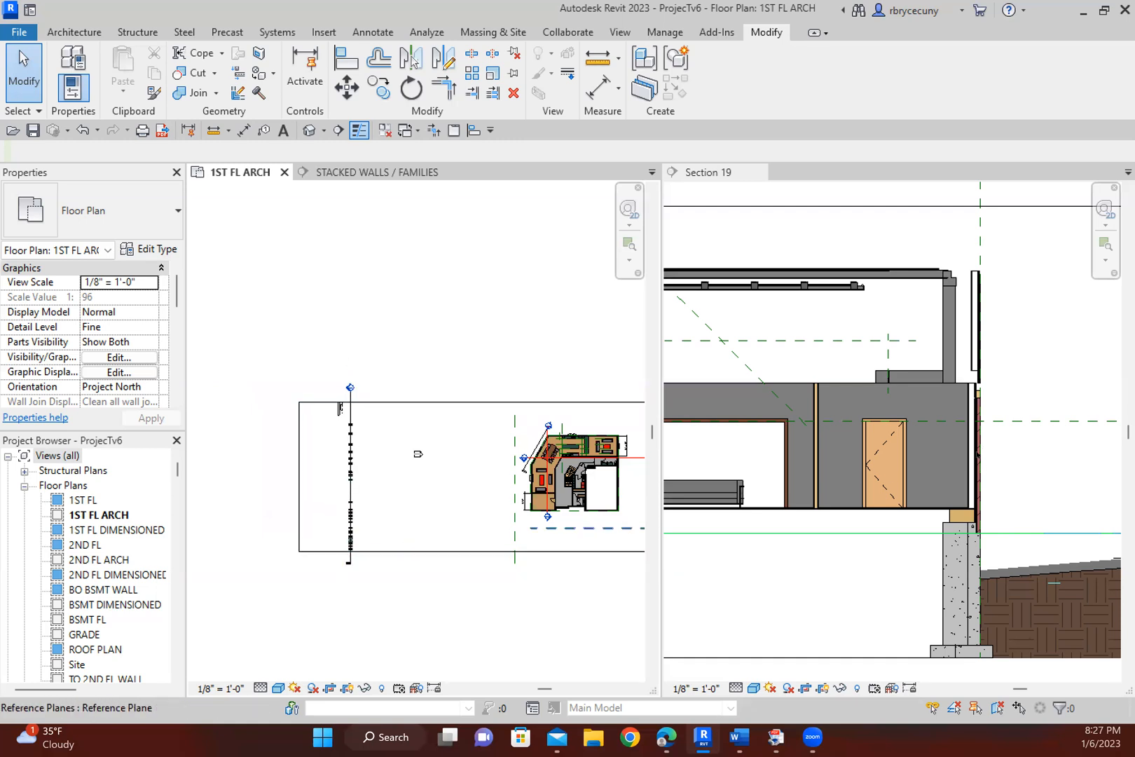
Browse the stacked wall types available for the exterior wall cut in Section 19.
{"action": "left_click", "coordinate": [978, 453]}
{"action": "left_click", "coordinate": [979, 458]}
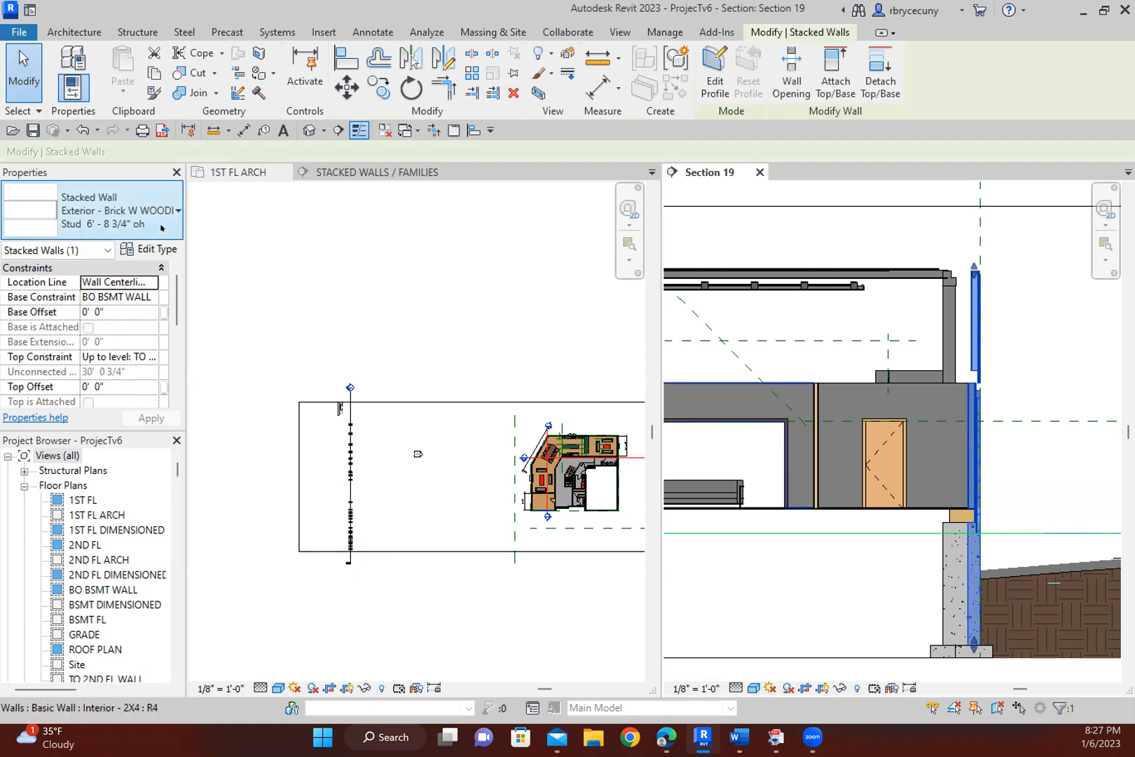
{"action": "left_click", "coordinate": [119, 210]}
{"action": "scroll", "coordinate": [122, 372], "scroll_direction": "down", "scroll_amount": 5}
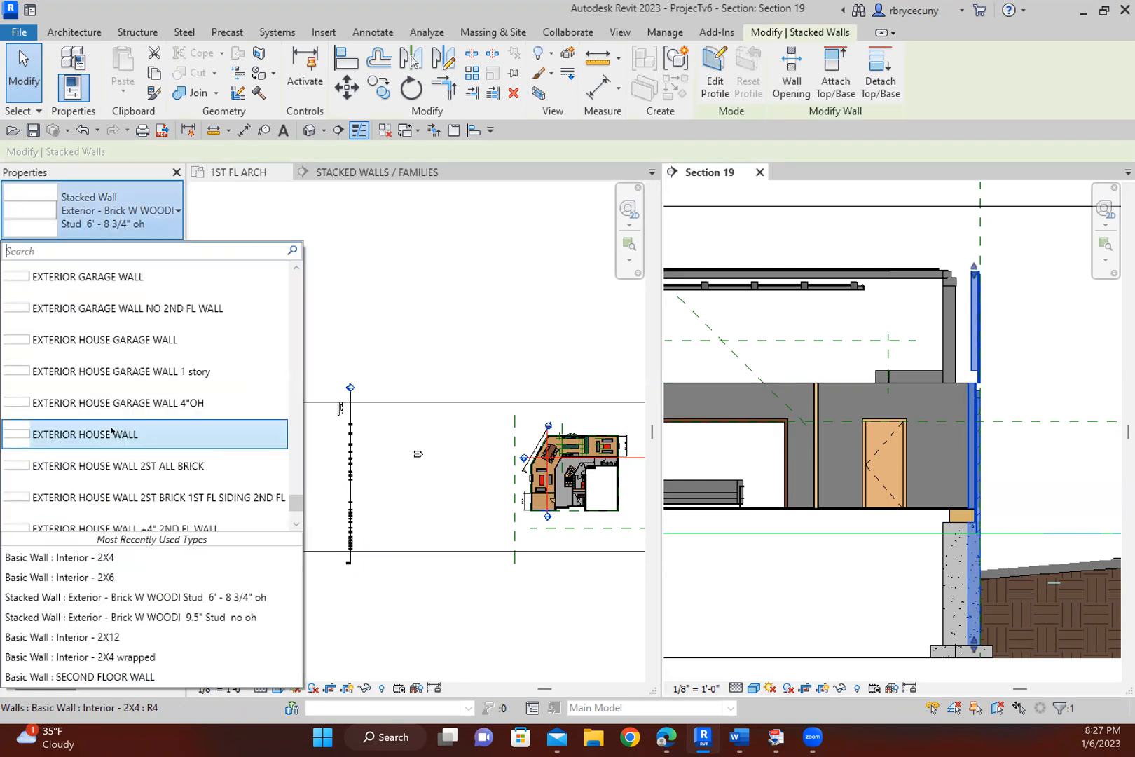
{"action": "scroll", "coordinate": [118, 480], "scroll_direction": "up", "scroll_amount": 4}
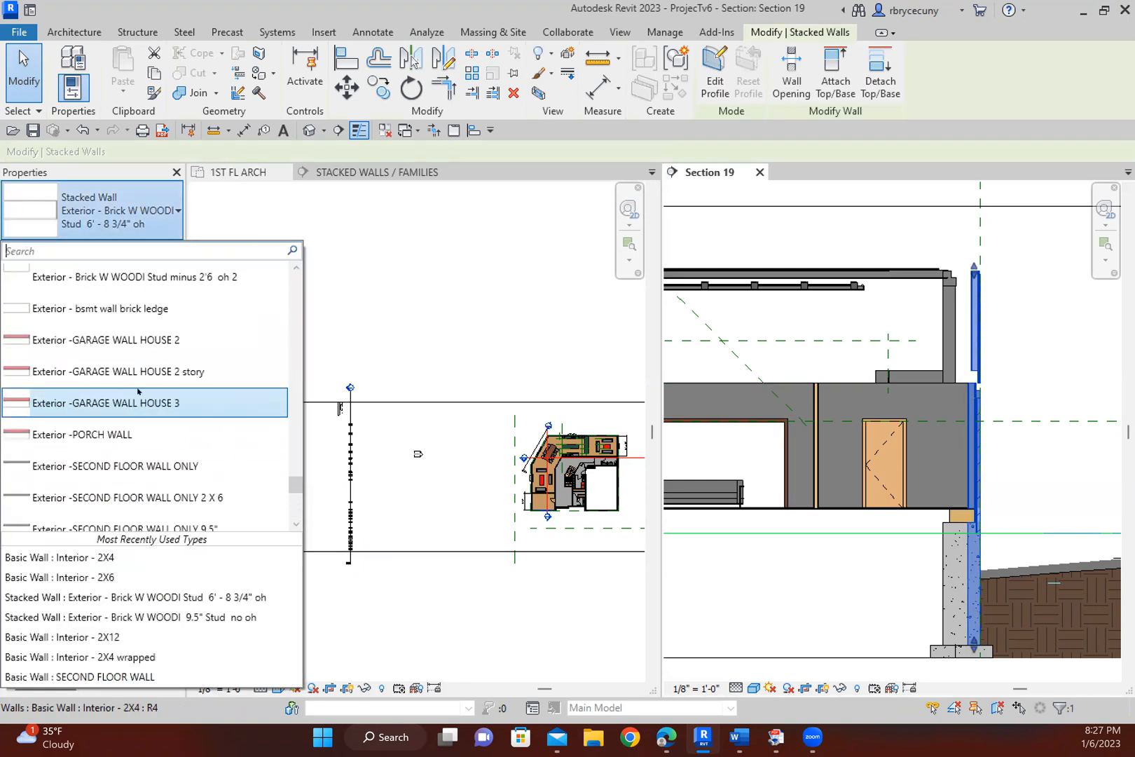
{"action": "scroll", "coordinate": [137, 384], "scroll_direction": "down", "scroll_amount": 4}
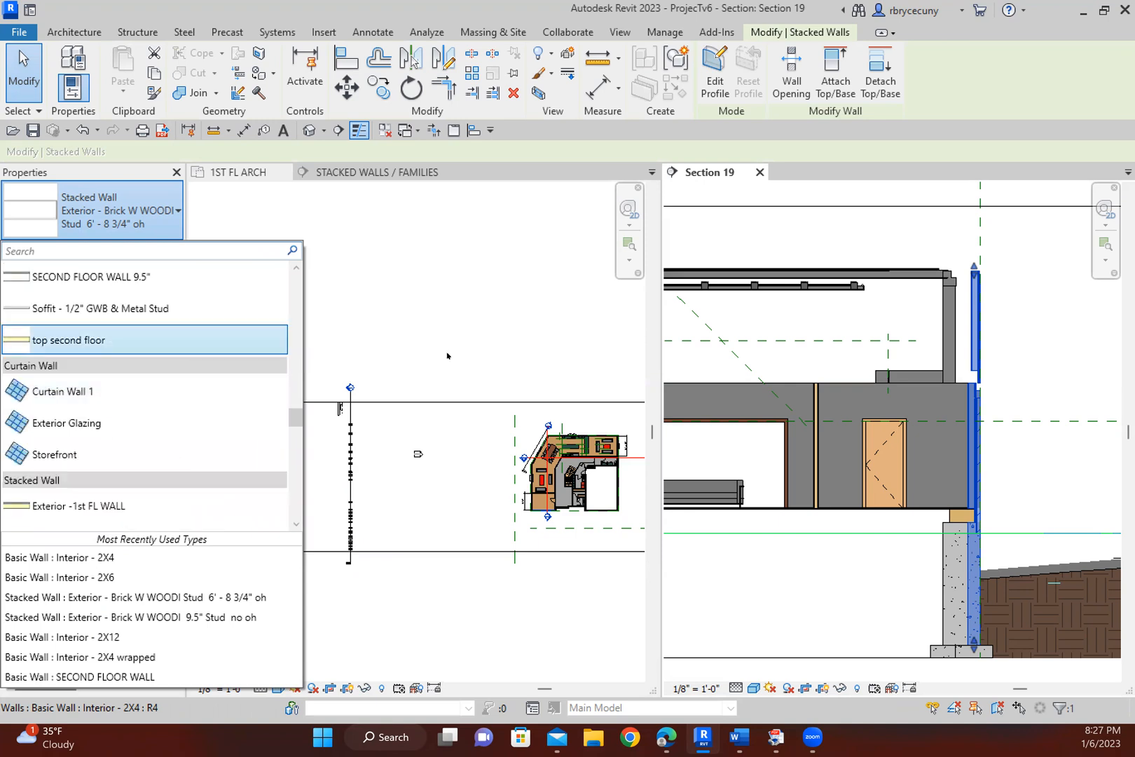
{"action": "left_click", "coordinate": [393, 459]}
{"action": "scroll", "coordinate": [392, 459], "scroll_direction": "up", "scroll_amount": 4}
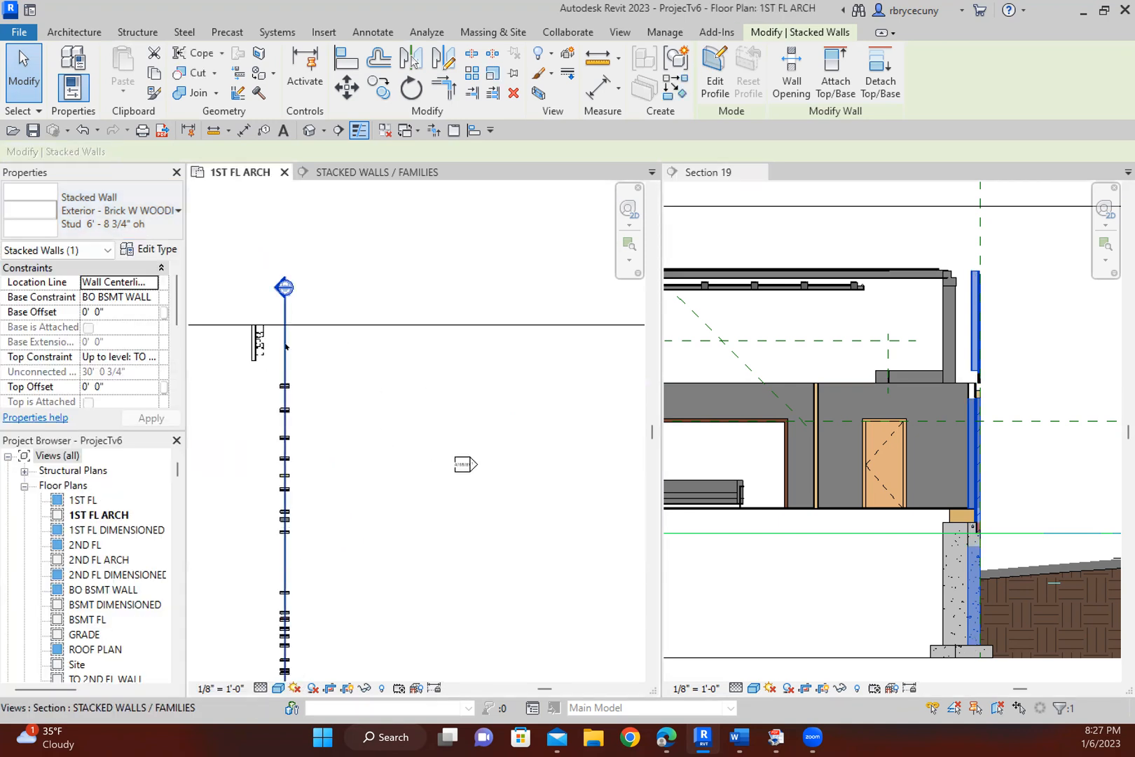
Open the STACKED WALLS / FAMILIES section at the row of sample stacked walls.
{"action": "left_click", "coordinate": [377, 176]}
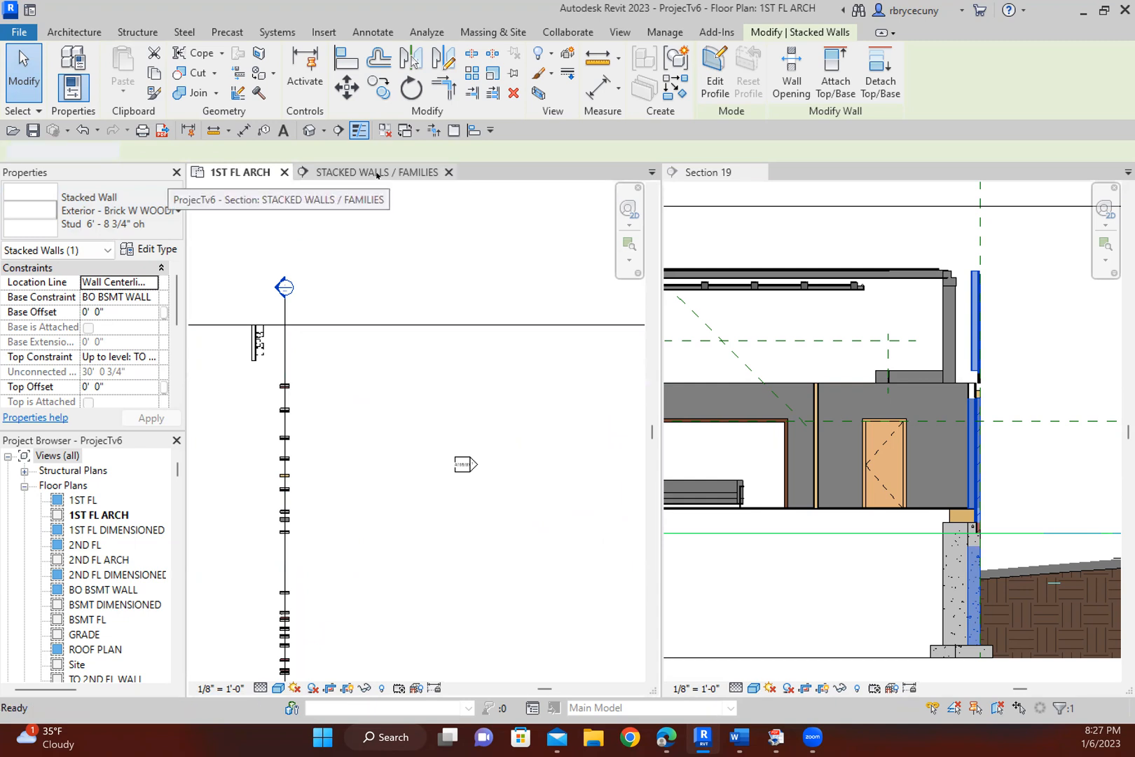
{"action": "scroll", "coordinate": [272, 401], "scroll_direction": "down", "scroll_amount": 2}
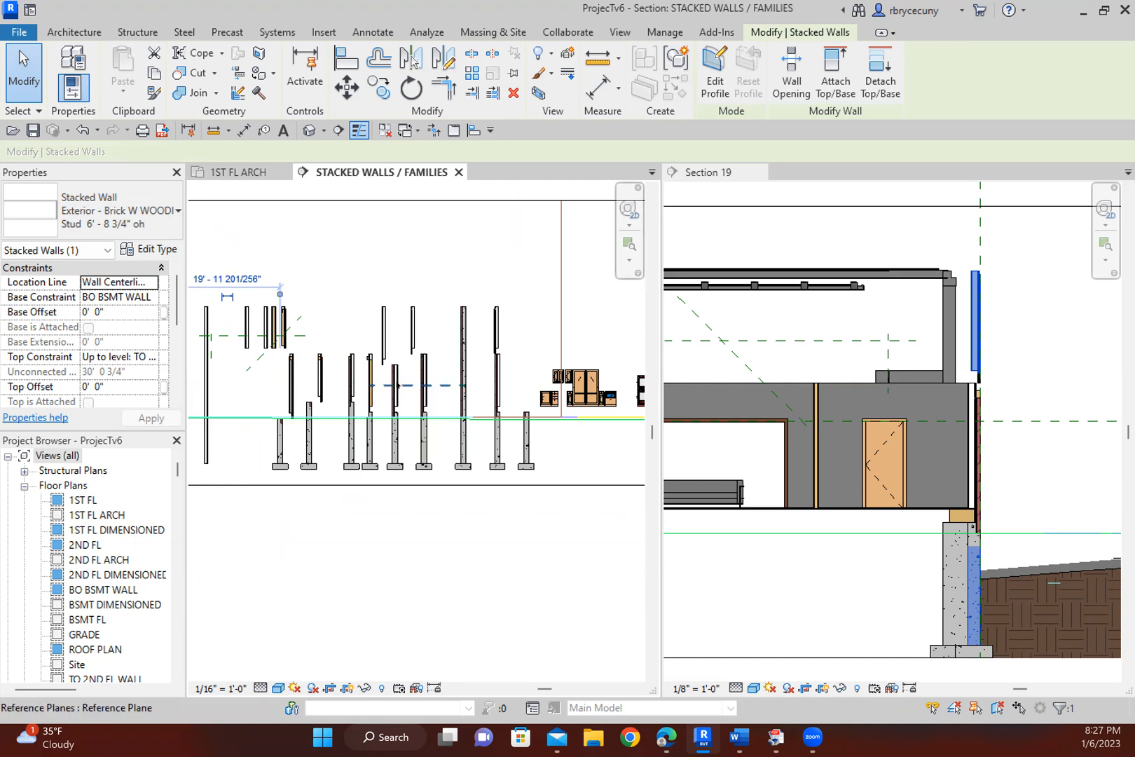
{"action": "scroll", "coordinate": [389, 400], "scroll_direction": "up", "scroll_amount": 1}
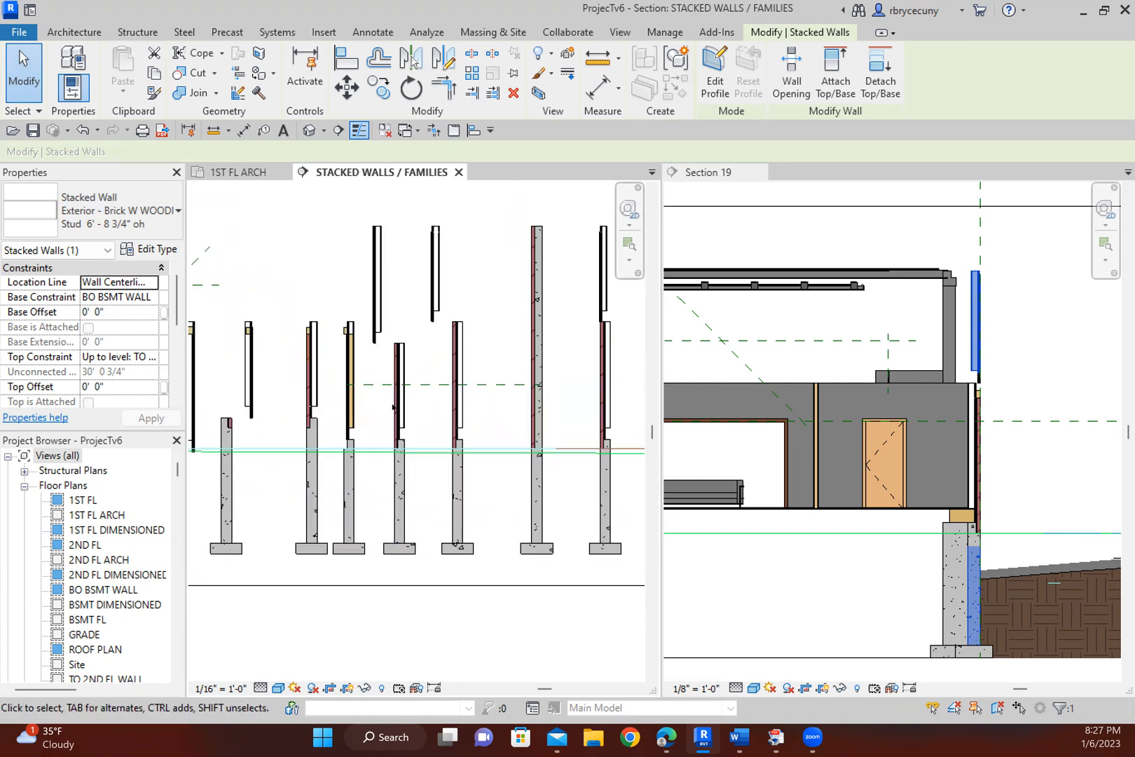
{"action": "scroll", "coordinate": [383, 401], "scroll_direction": "up", "scroll_amount": 2}
{"action": "middle_click_drag", "start_coordinate": [295, 381], "coordinate": [353, 363]}
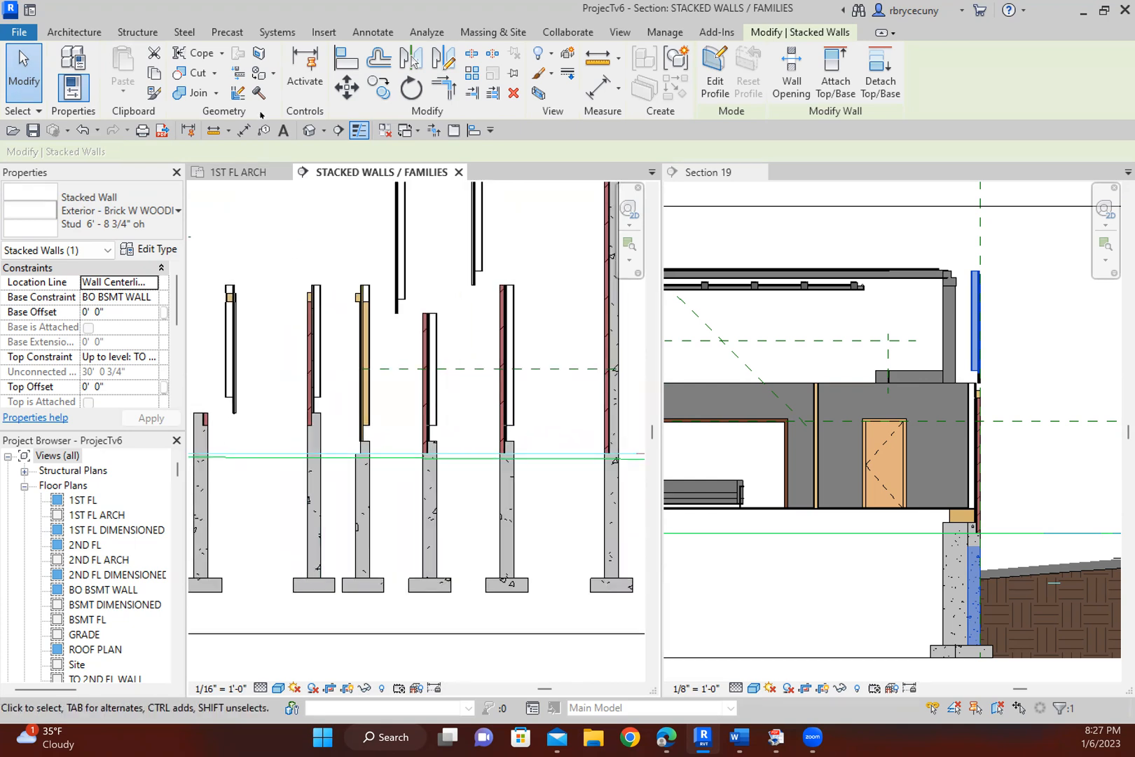
Match the exterior wall in Section 19 to the sample wall of type Exterior - 1 STORY BRICK.
{"action": "left_click", "coordinate": [155, 92]}
{"action": "left_click", "coordinate": [376, 398]}
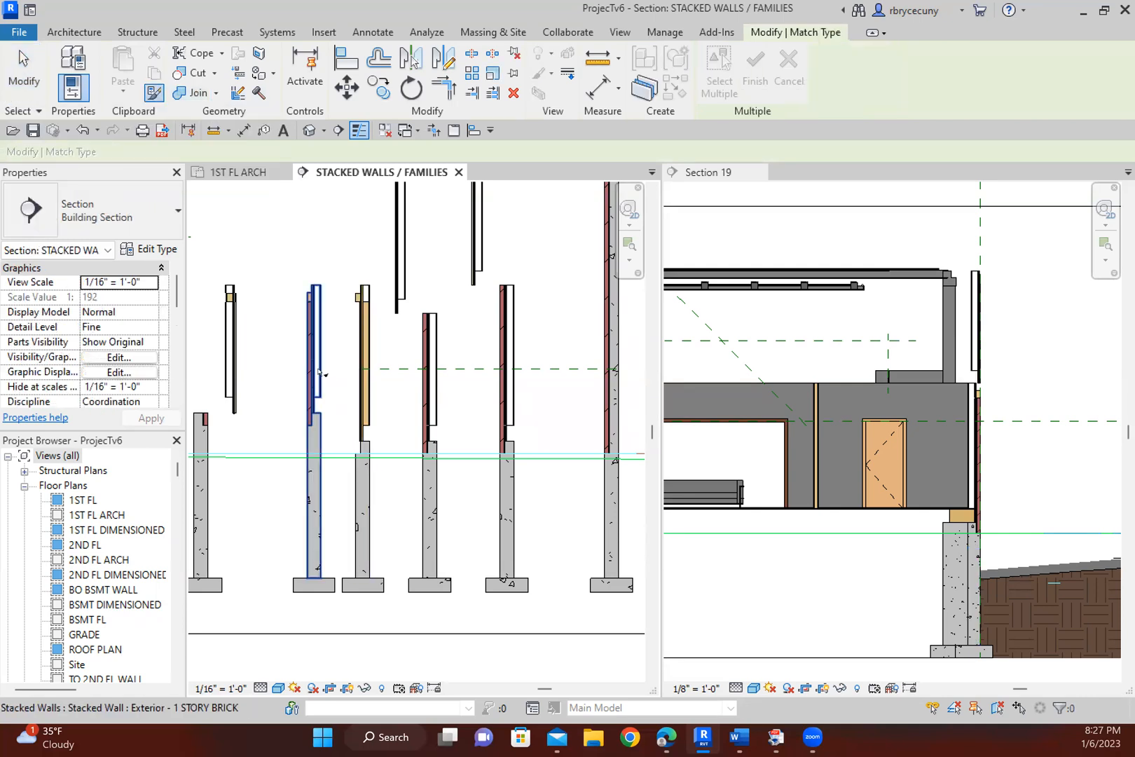
{"action": "left_click", "coordinate": [319, 373]}
{"action": "left_click", "coordinate": [976, 351]}
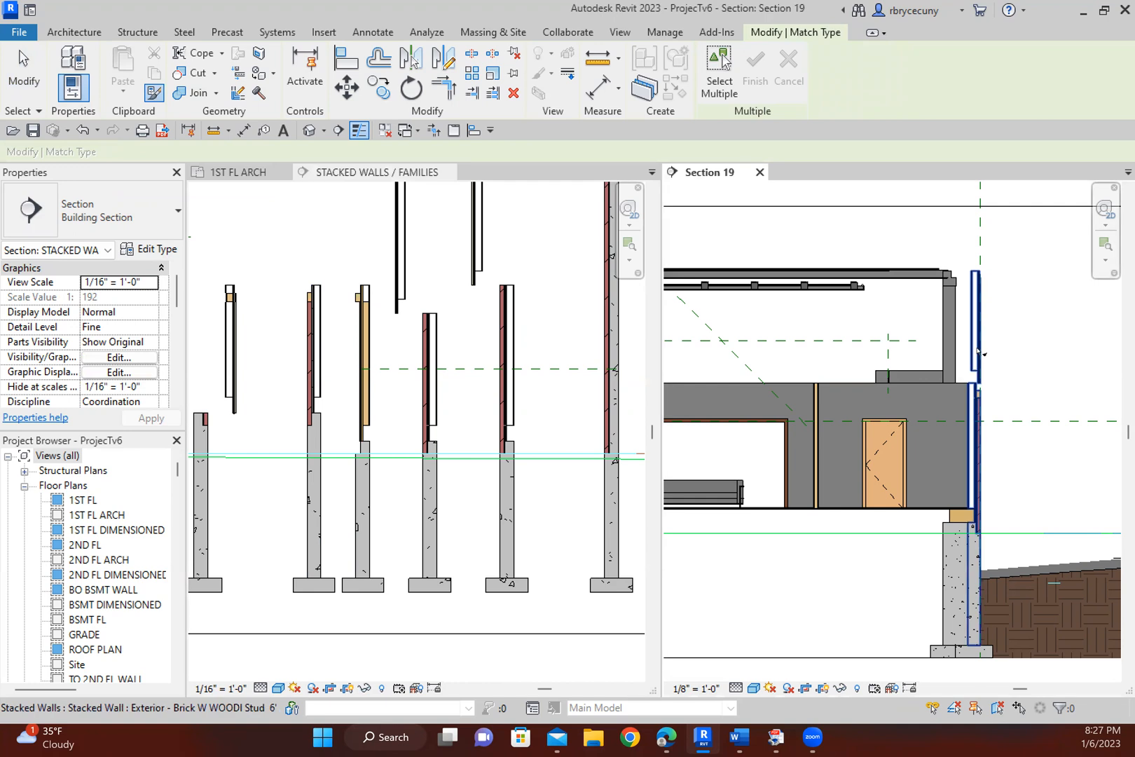
{"action": "left_click", "coordinate": [985, 359]}
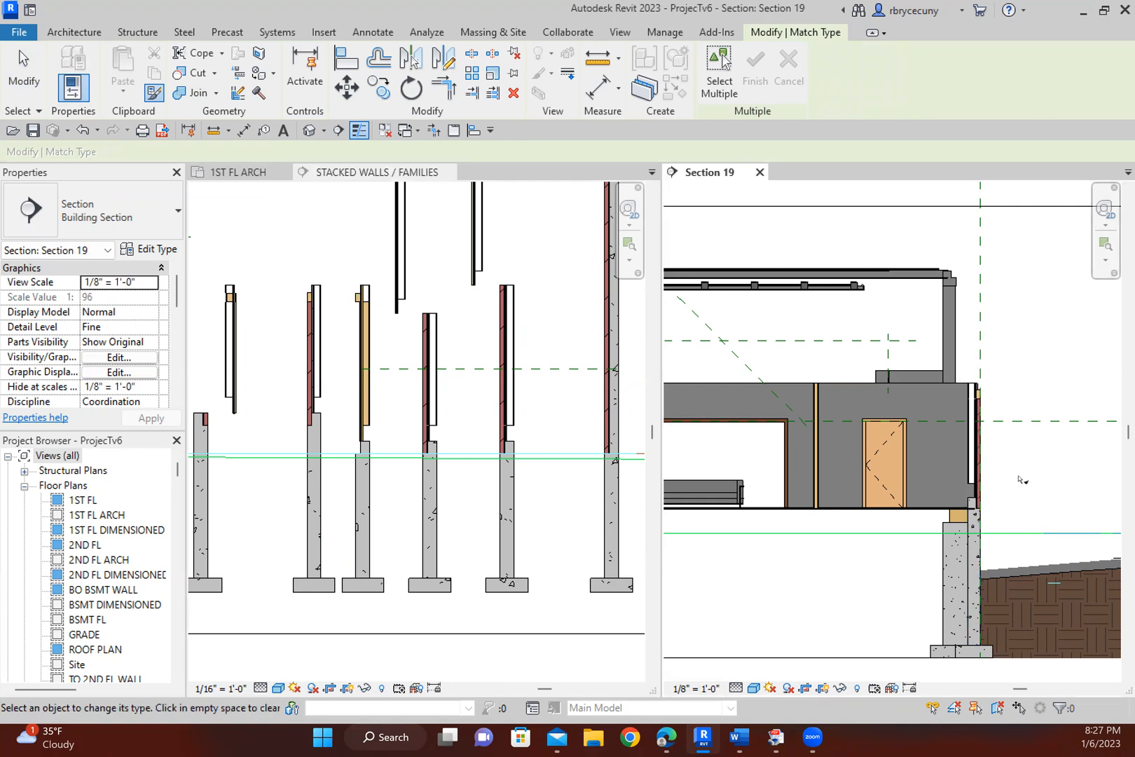
{"action": "scroll", "coordinate": [1020, 479], "scroll_direction": "up", "scroll_amount": 1}
{"action": "middle_click_drag", "start_coordinate": [1016, 477], "coordinate": [966, 464]}
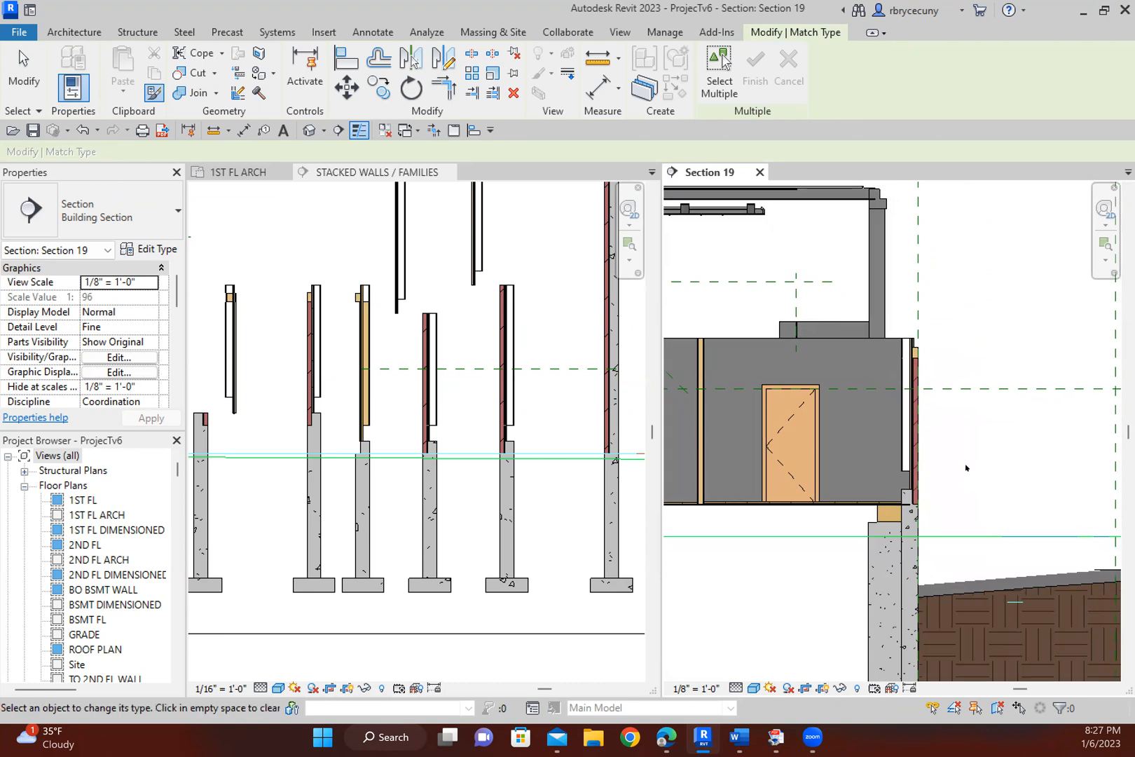
{"action": "key", "text": "Escape"}
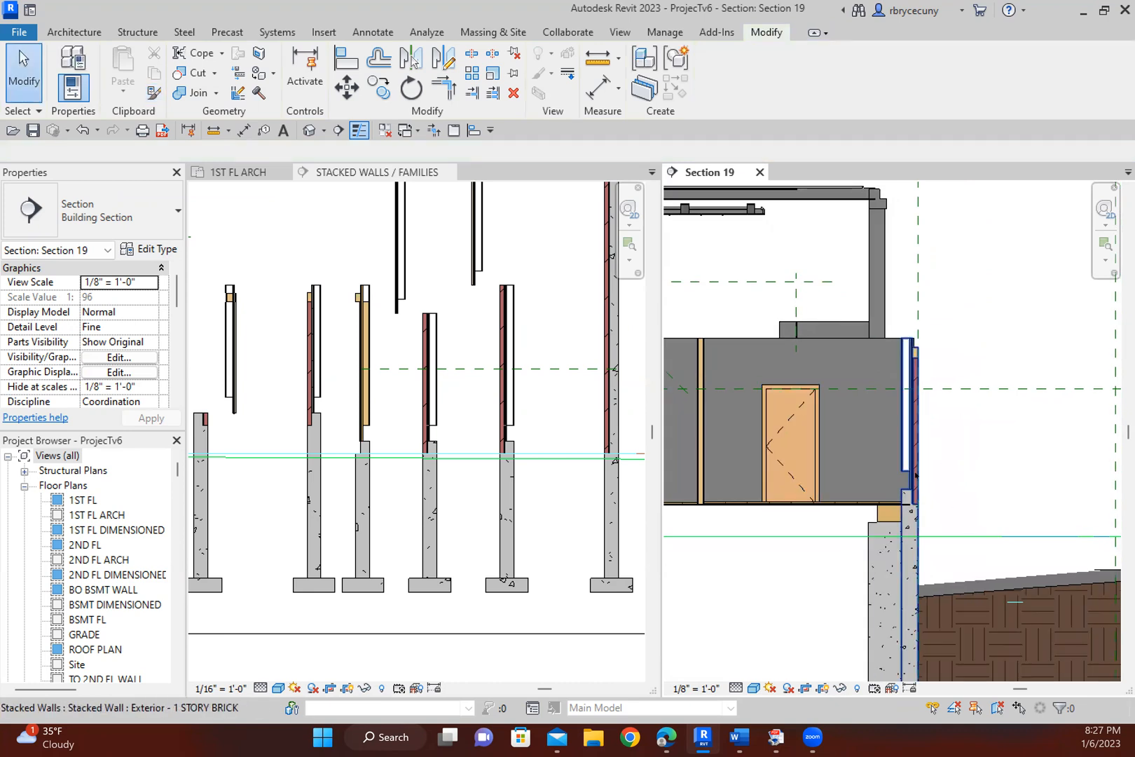
Bring the interior partition into view in Section 19 and return to the 1ST FL ARCH plan around the room with the couches.
{"action": "middle_click_drag", "start_coordinate": [913, 415], "coordinate": [979, 435]}
{"action": "middle_click_drag", "start_coordinate": [770, 446], "coordinate": [877, 459]}
{"action": "scroll", "coordinate": [872, 456], "scroll_direction": "down", "scroll_amount": 2}
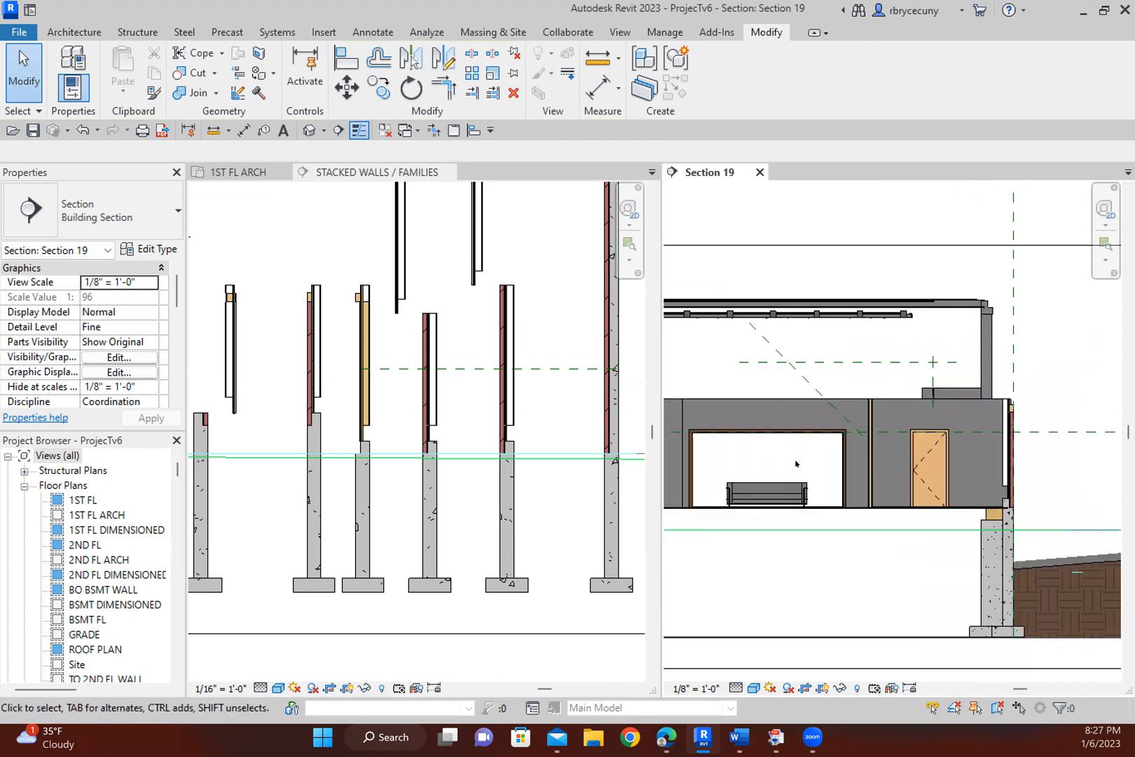
{"action": "left_click", "coordinate": [238, 171]}
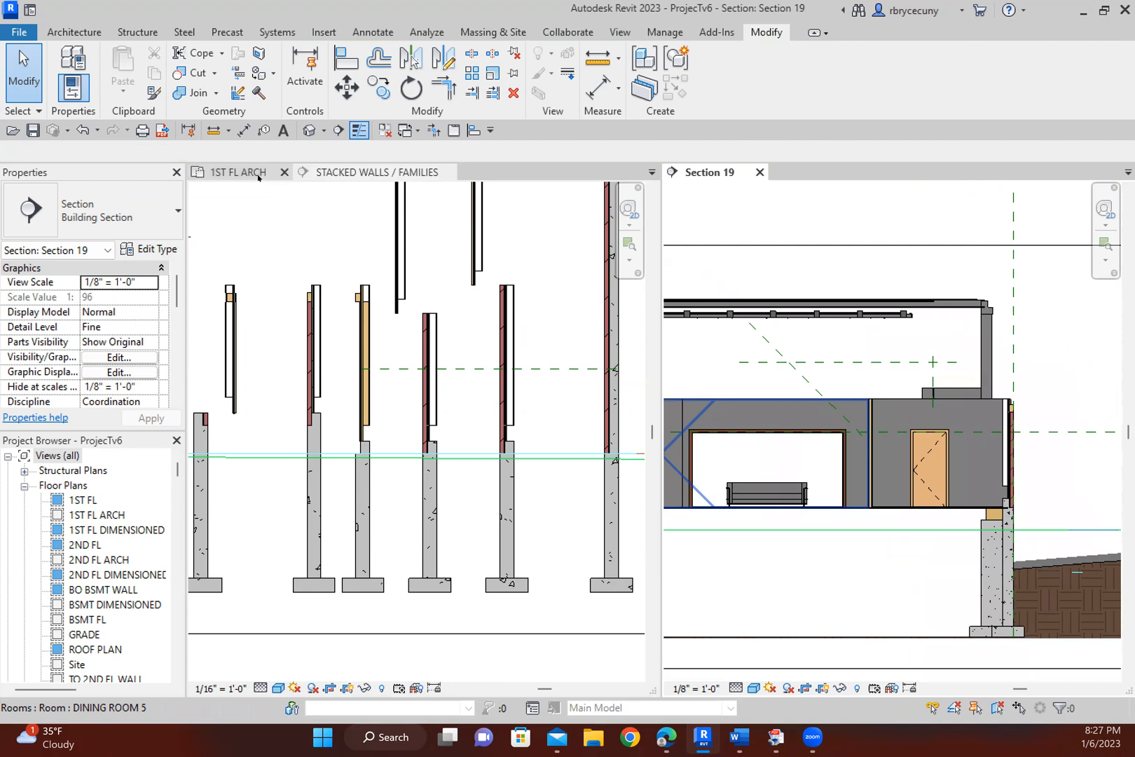
{"action": "scroll", "coordinate": [336, 485], "scroll_direction": "down", "scroll_amount": 5}
{"action": "middle_click_drag", "start_coordinate": [501, 517], "coordinate": [428, 489]}
{"action": "scroll", "coordinate": [445, 495], "scroll_direction": "up", "scroll_amount": 5}
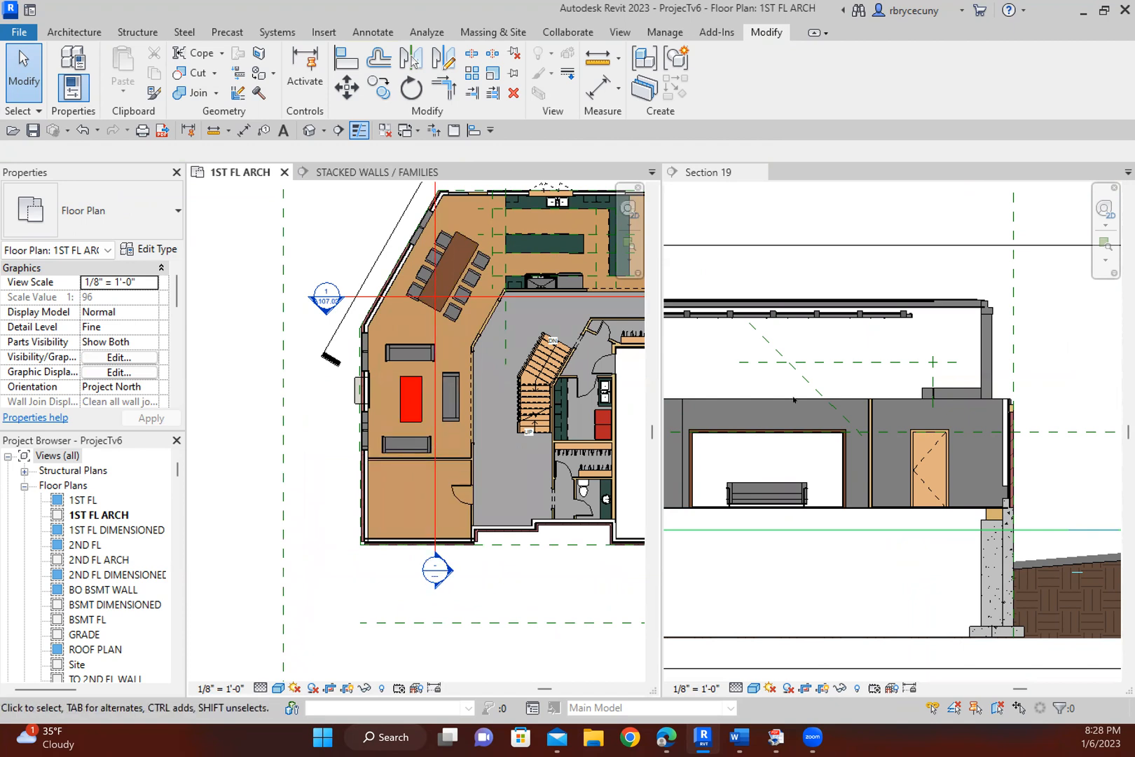
Set the top constraint of the Interior - 2X4 wall beside the door in Section 19 to level TO 2ND FL WALL.
{"action": "left_click", "coordinate": [875, 441]}
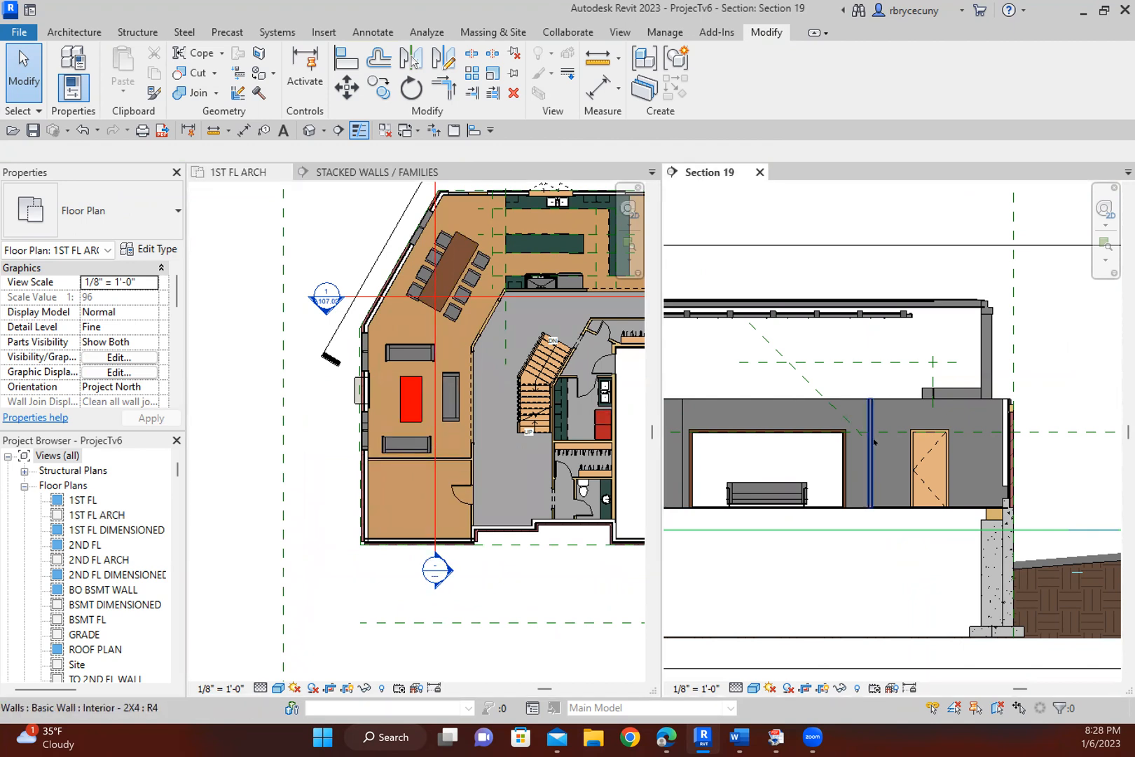
{"action": "left_click", "coordinate": [876, 442]}
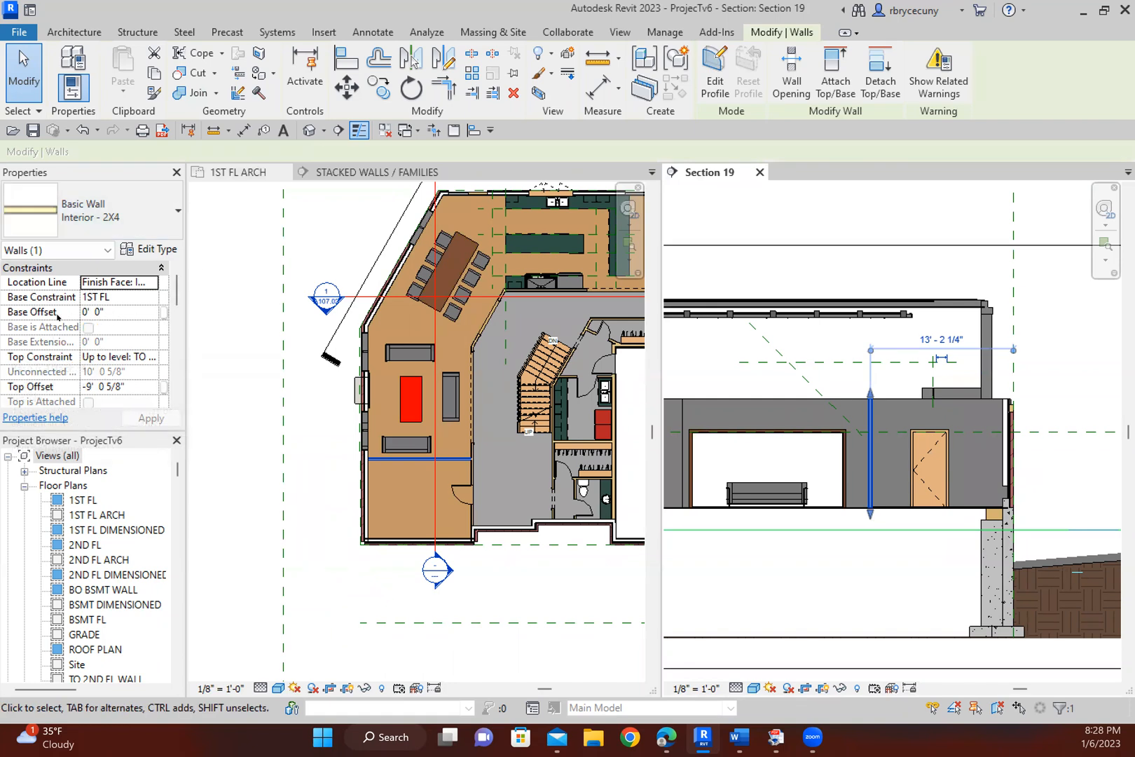
{"action": "left_click", "coordinate": [107, 358]}
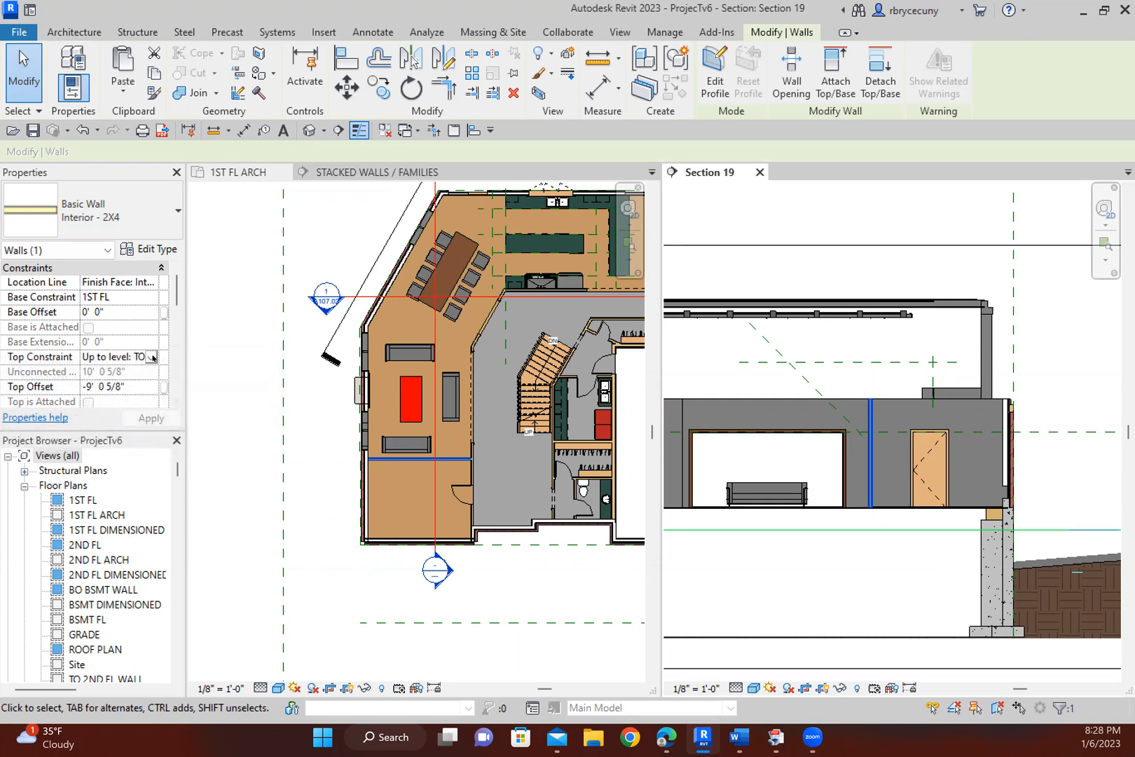
{"action": "left_click", "coordinate": [152, 357]}
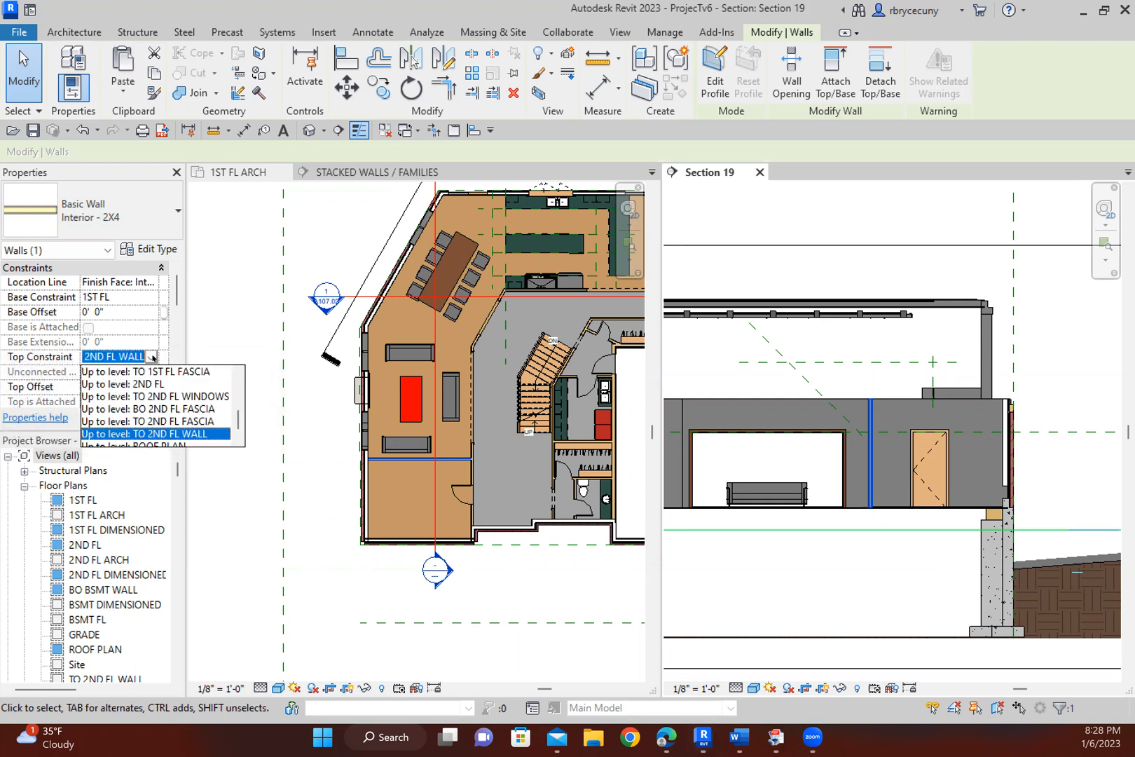
{"action": "left_click", "coordinate": [175, 434]}
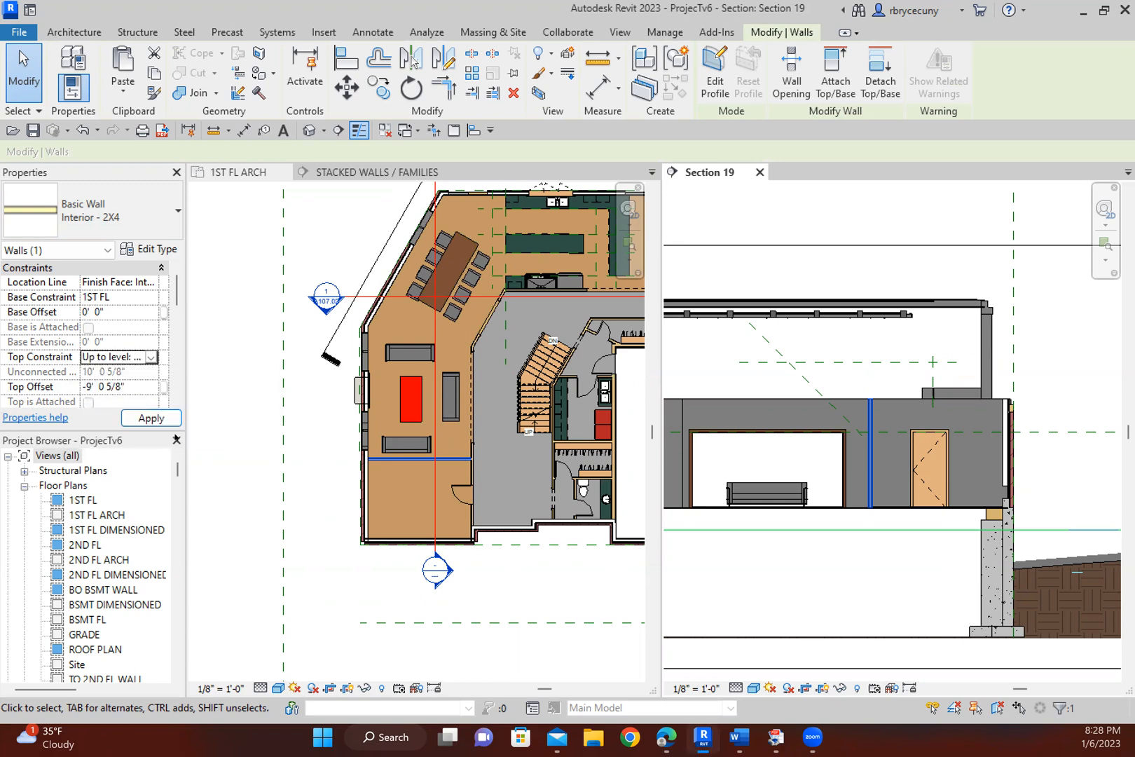
{"action": "left_click", "coordinate": [151, 418]}
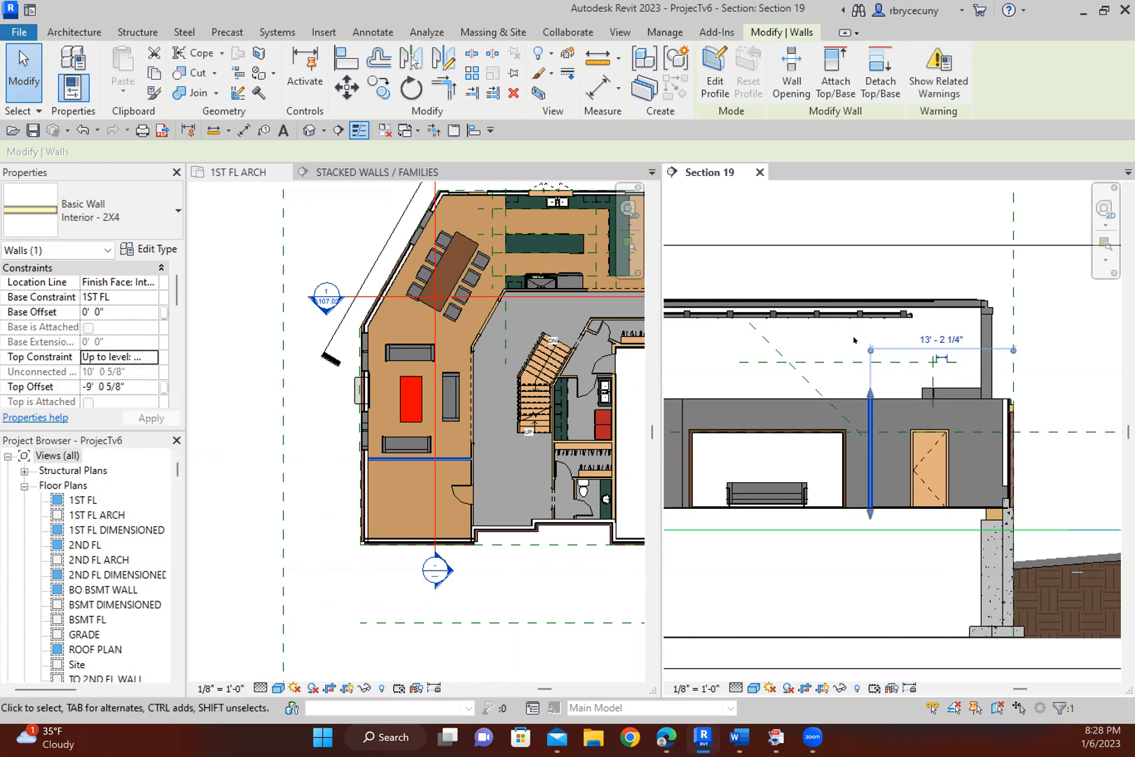
Set the interior wall's top offset to 0' 0" and change its type to Interior - 2X6.
{"action": "left_click", "coordinate": [142, 385]}
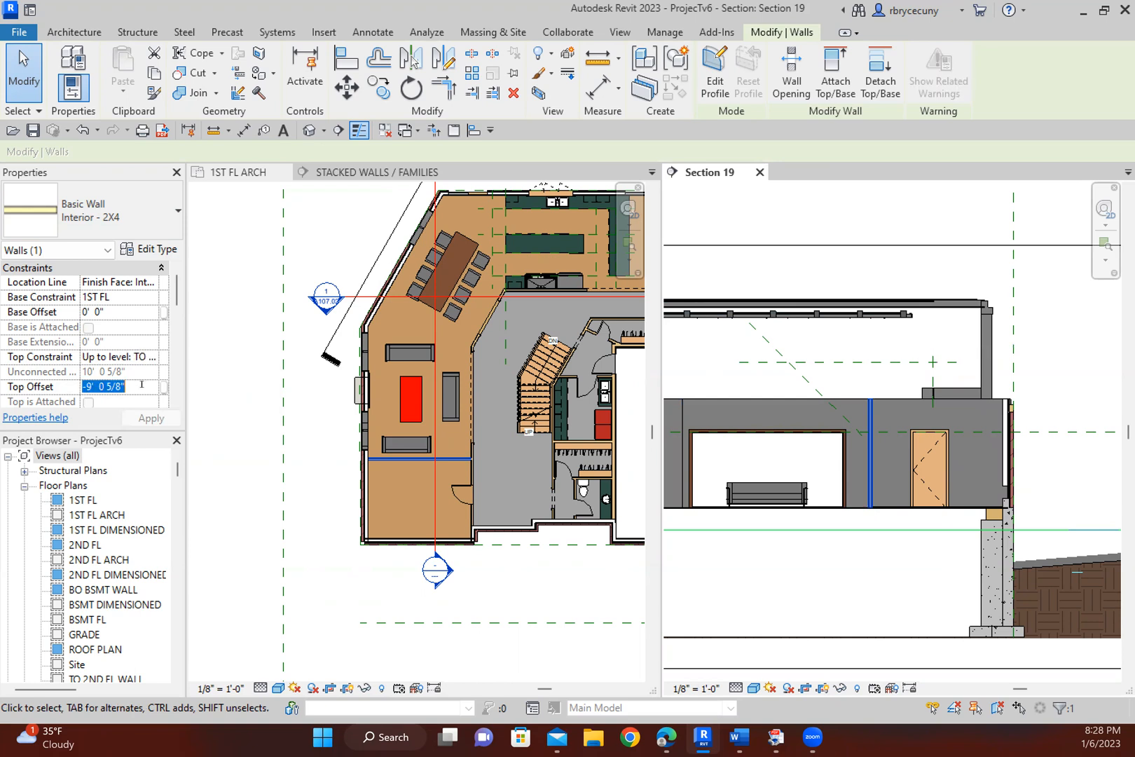
{"action": "type", "text": "0'  0"}
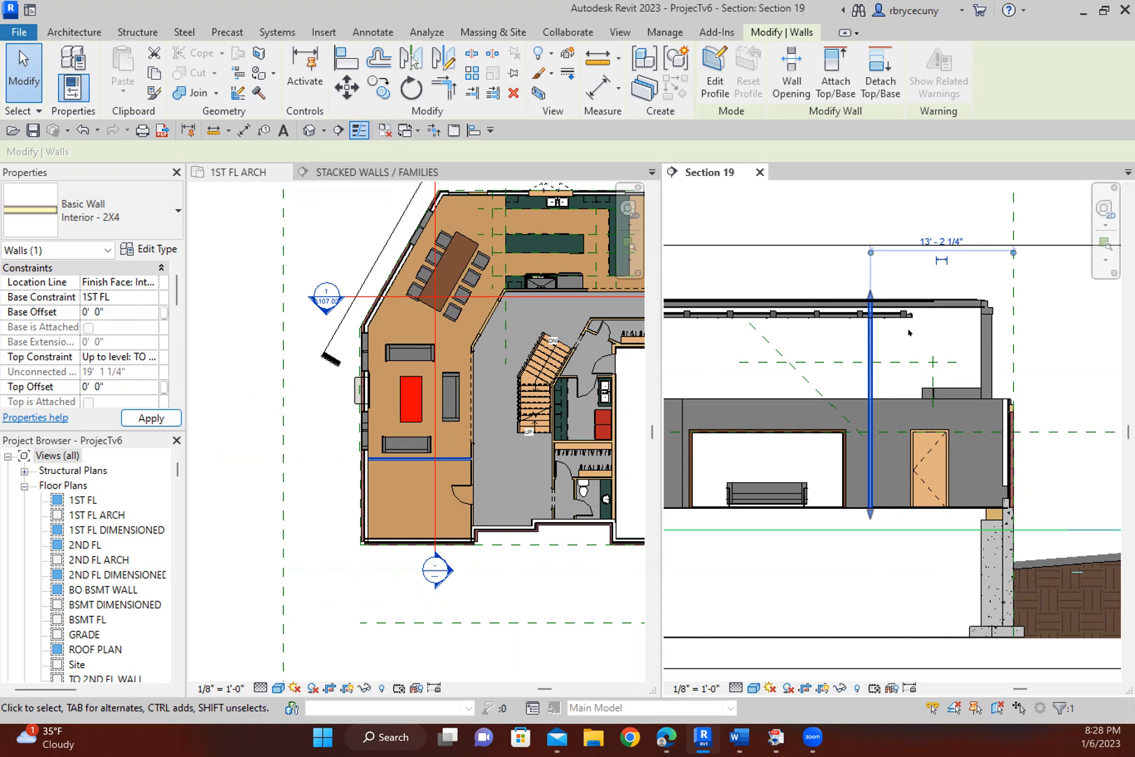
{"action": "scroll", "coordinate": [881, 463], "scroll_direction": "up", "scroll_amount": 2}
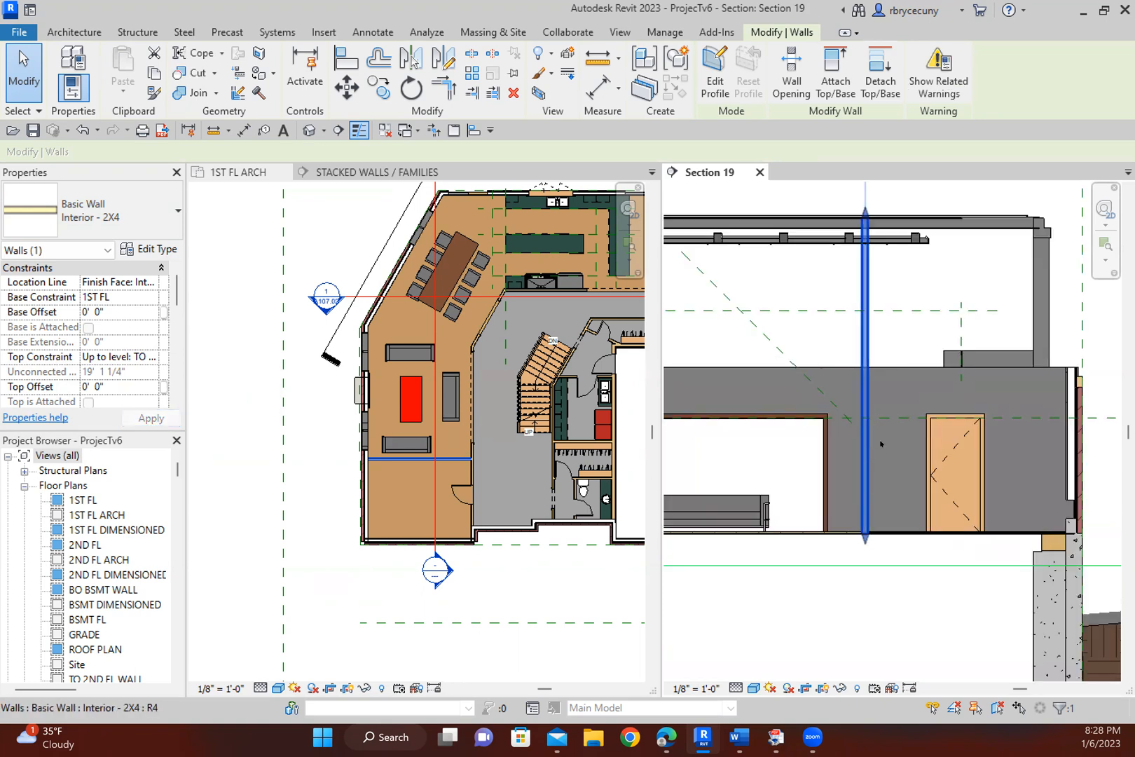
{"action": "left_click", "coordinate": [124, 218]}
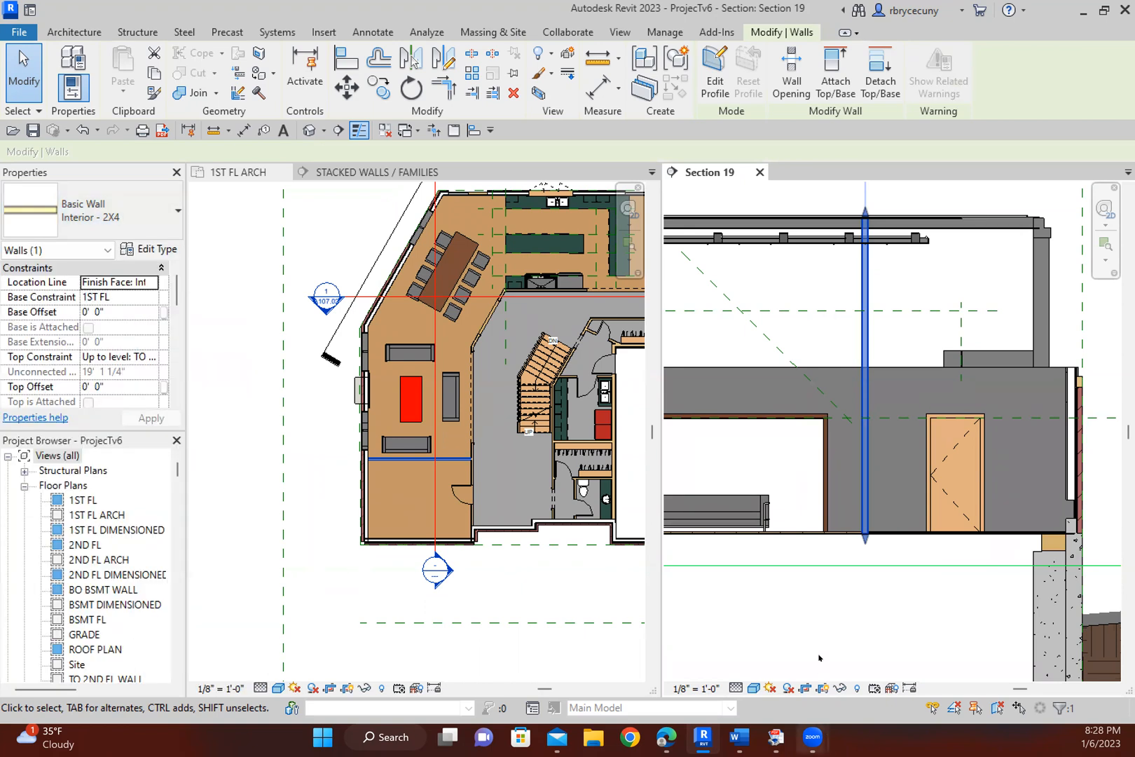
Open the structure assembly of the exterior wall's type, Exterior - 1 STORY BRICK.
{"action": "middle_click_drag", "start_coordinate": [829, 660], "coordinate": [728, 608]}
{"action": "middle_click_drag", "start_coordinate": [988, 544], "coordinate": [946, 503]}
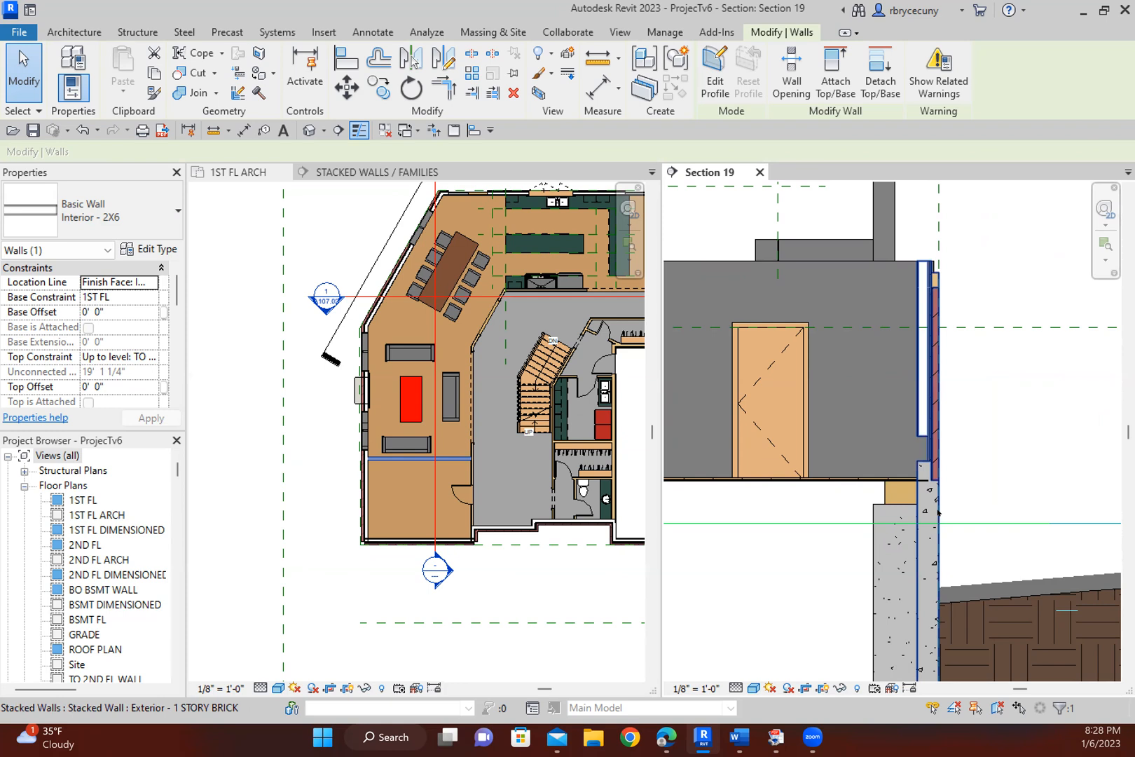
{"action": "left_click", "coordinate": [784, 433]}
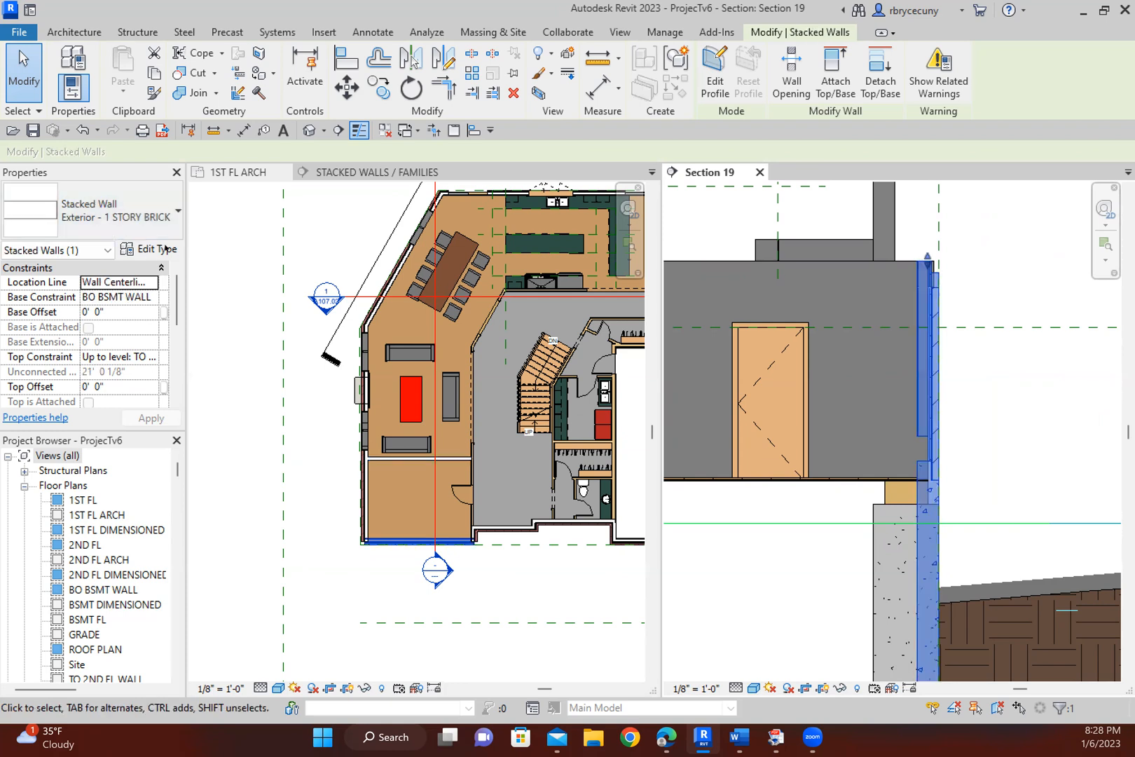
{"action": "left_click", "coordinate": [166, 249]}
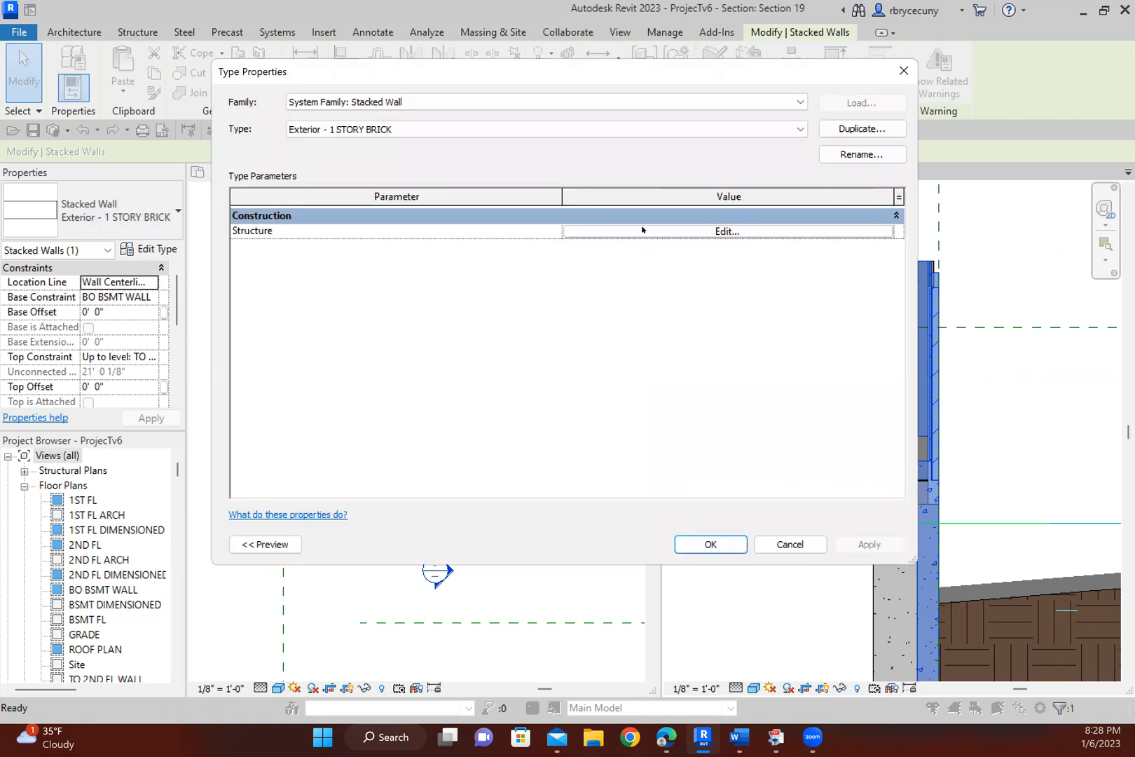
{"action": "left_click", "coordinate": [643, 231]}
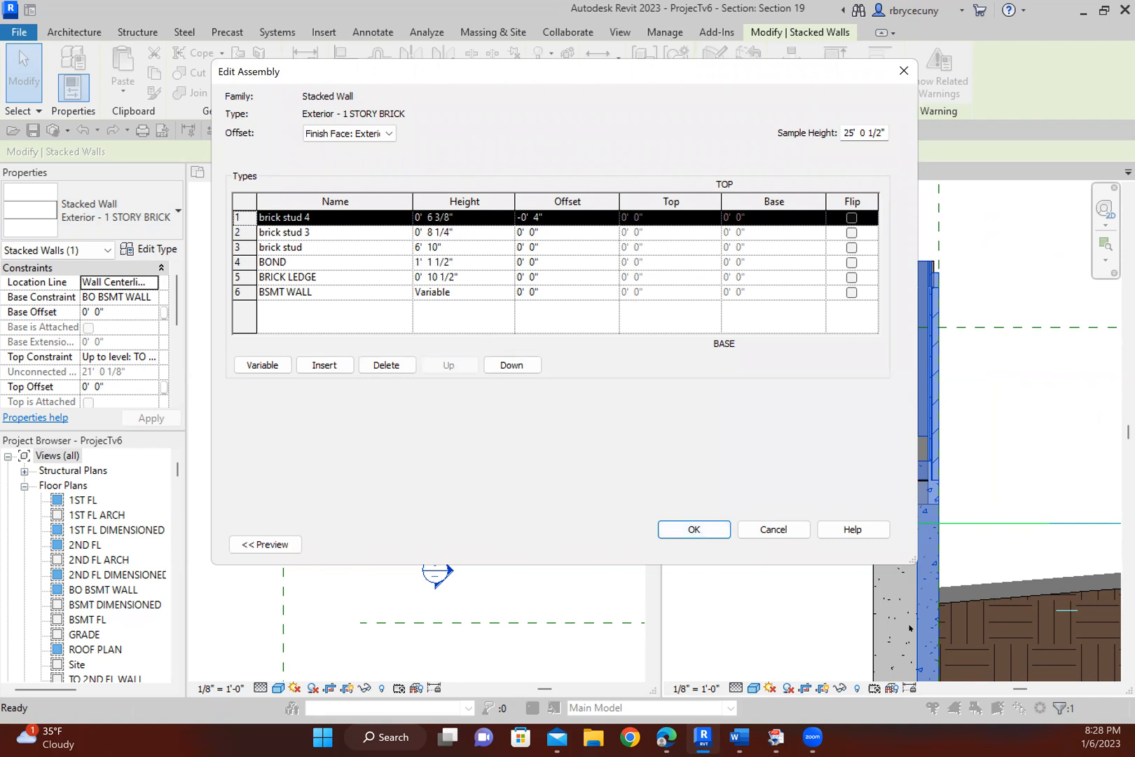
Close the exterior wall's assembly and type settings without changes, and examine the wall's top and brick edge in Section 19.
{"action": "left_click", "coordinate": [774, 530]}
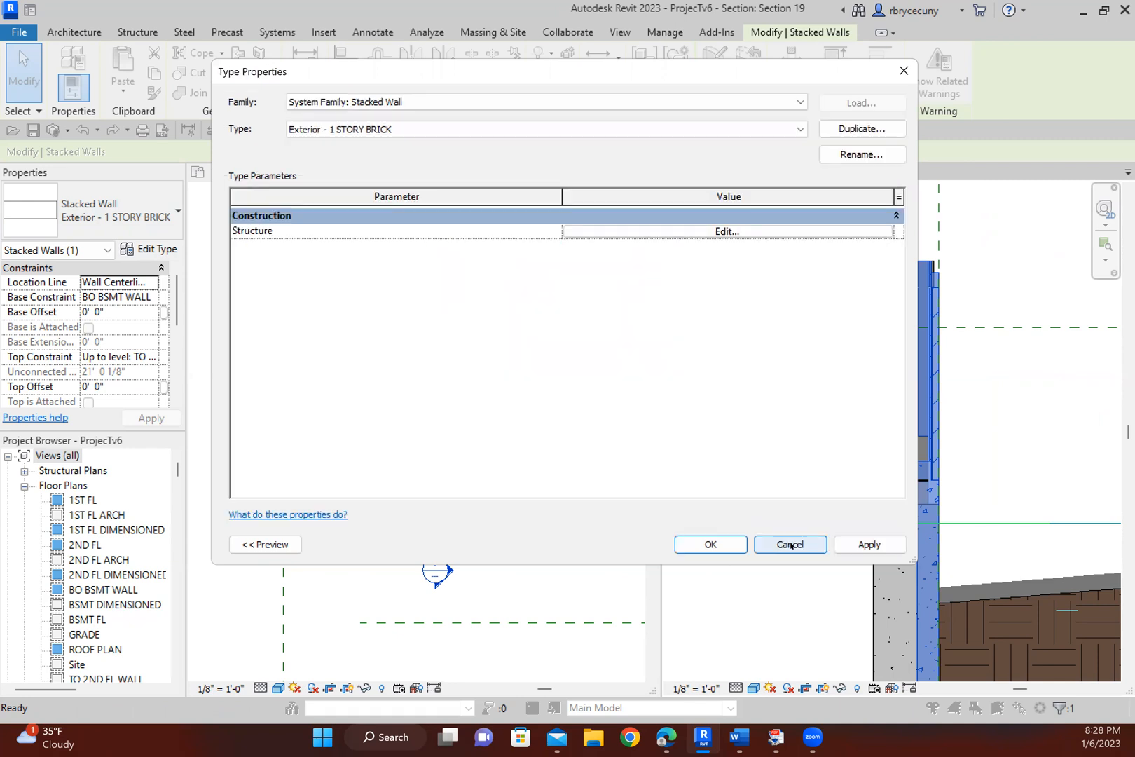
{"action": "left_click", "coordinate": [790, 545]}
{"action": "scroll", "coordinate": [751, 519], "scroll_direction": "down", "scroll_amount": 3}
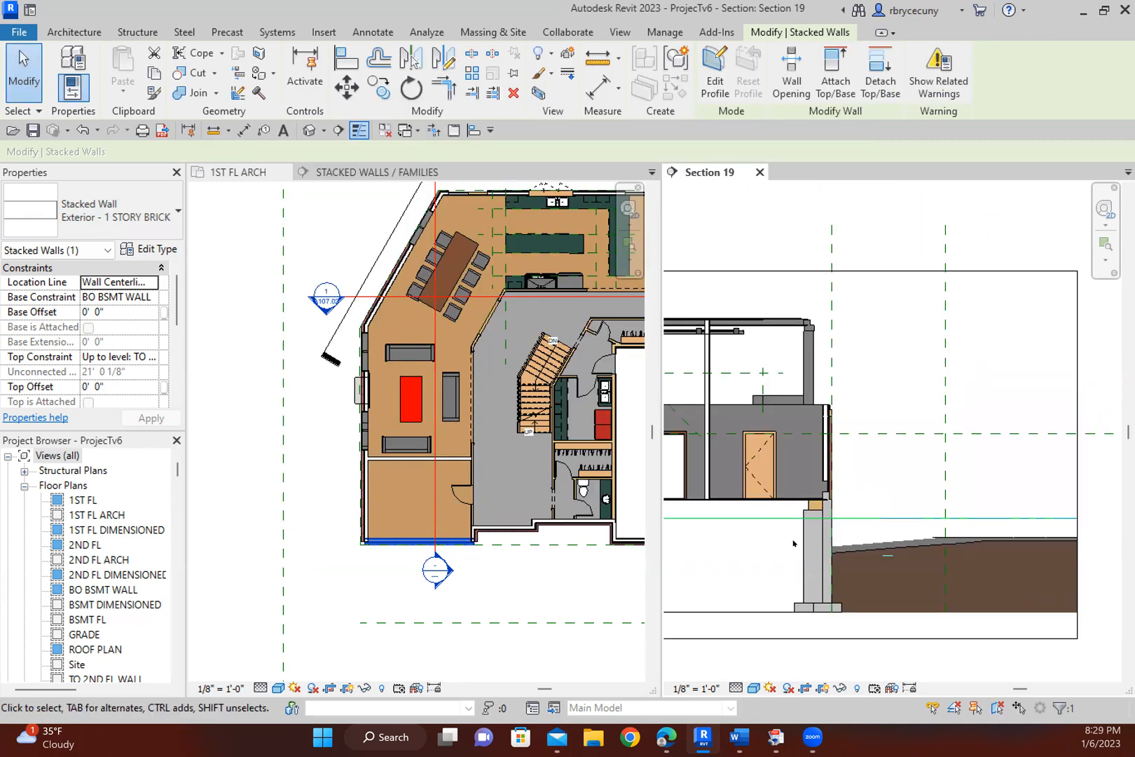
{"action": "scroll", "coordinate": [821, 539], "scroll_direction": "up", "scroll_amount": 2}
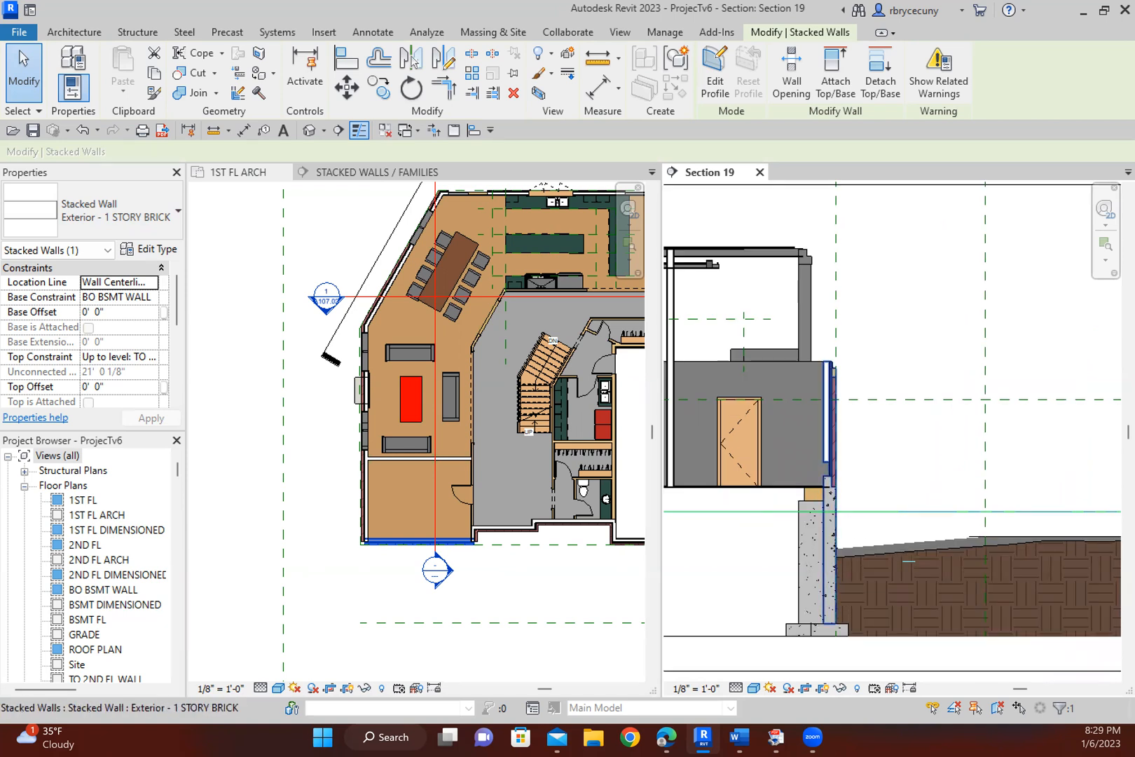
{"action": "scroll", "coordinate": [872, 387], "scroll_direction": "up", "scroll_amount": 2}
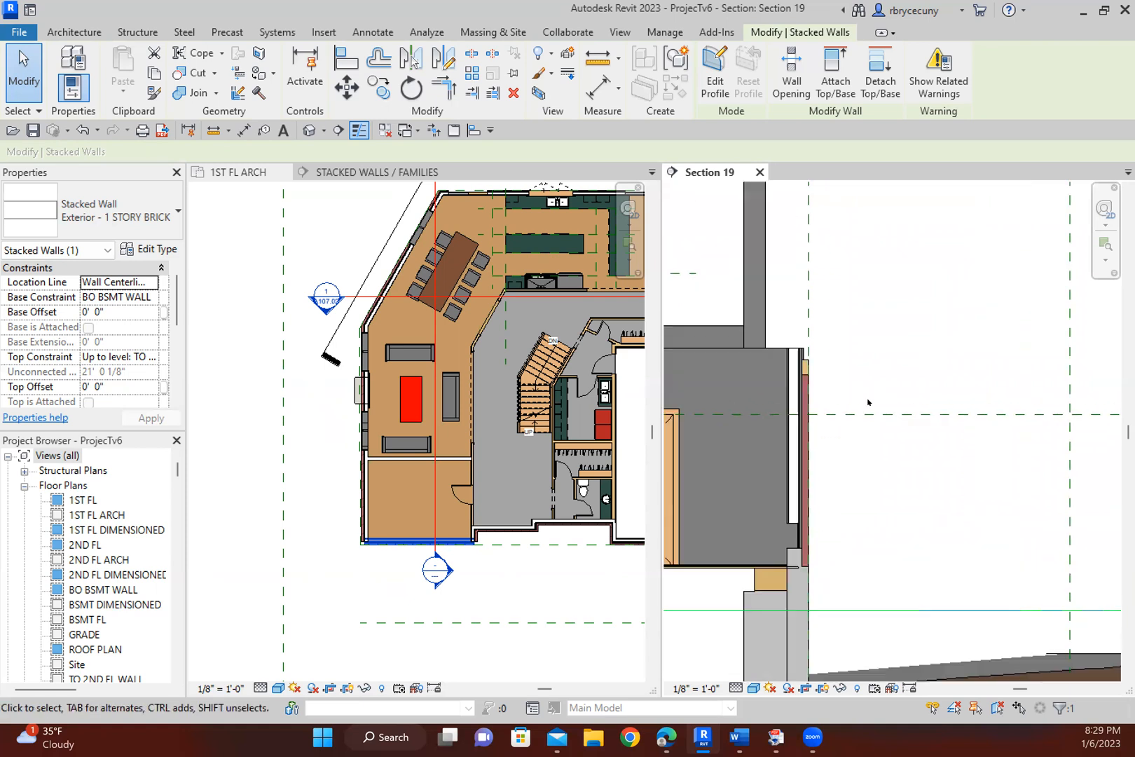
{"action": "scroll", "coordinate": [827, 347], "scroll_direction": "up", "scroll_amount": 2}
{"action": "scroll", "coordinate": [826, 345], "scroll_direction": "down", "scroll_amount": 1}
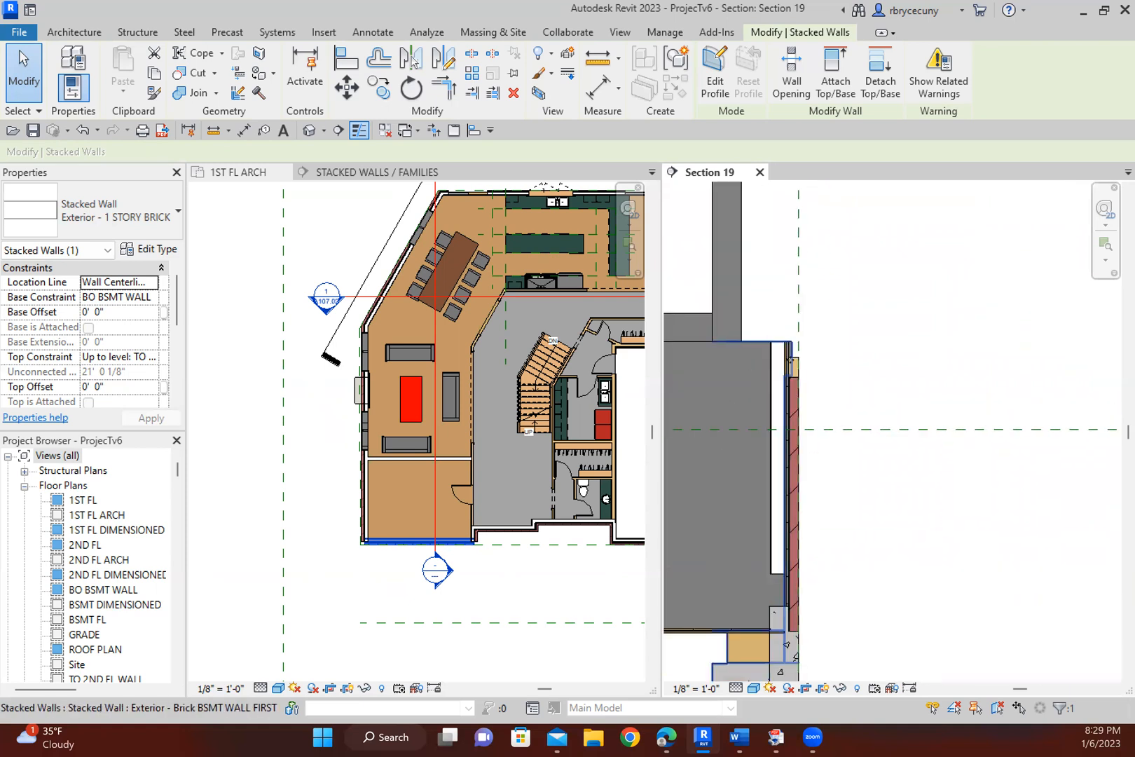
{"action": "middle_click_drag", "start_coordinate": [931, 490], "coordinate": [1009, 438]}
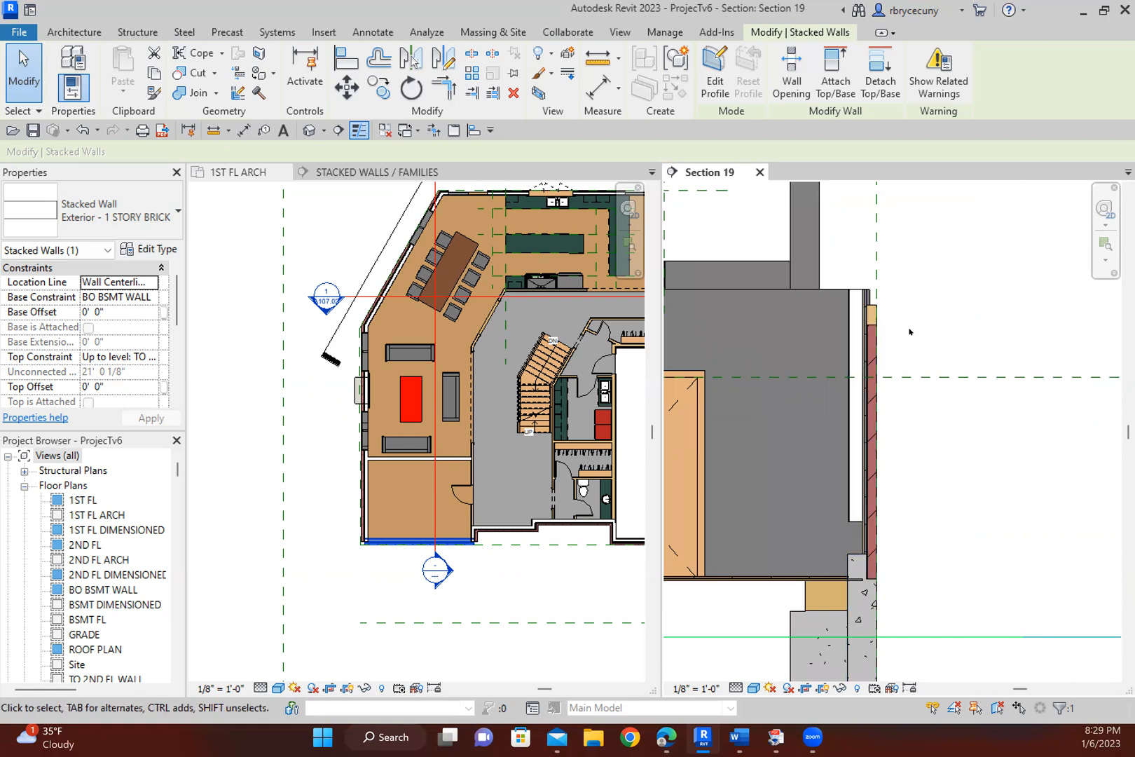
{"action": "scroll", "coordinate": [911, 332], "scroll_direction": "up", "scroll_amount": 2}
{"action": "key", "text": "Escape"}
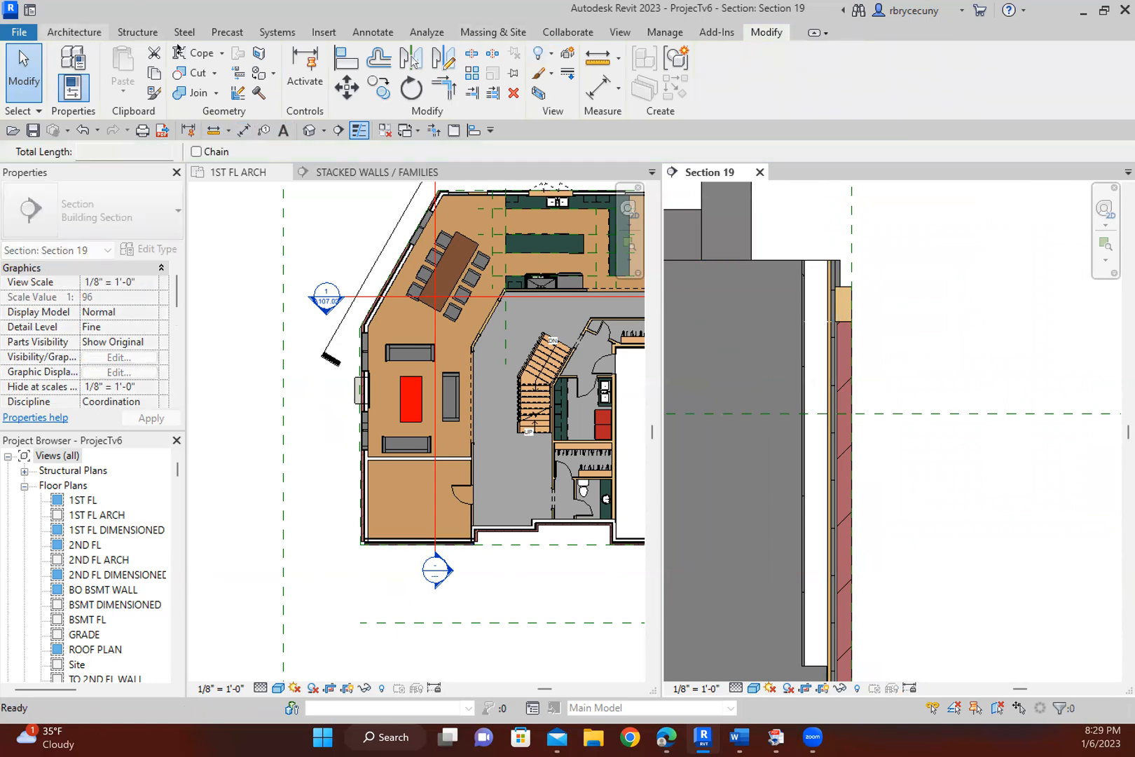
{"action": "left_click", "coordinate": [84, 33]}
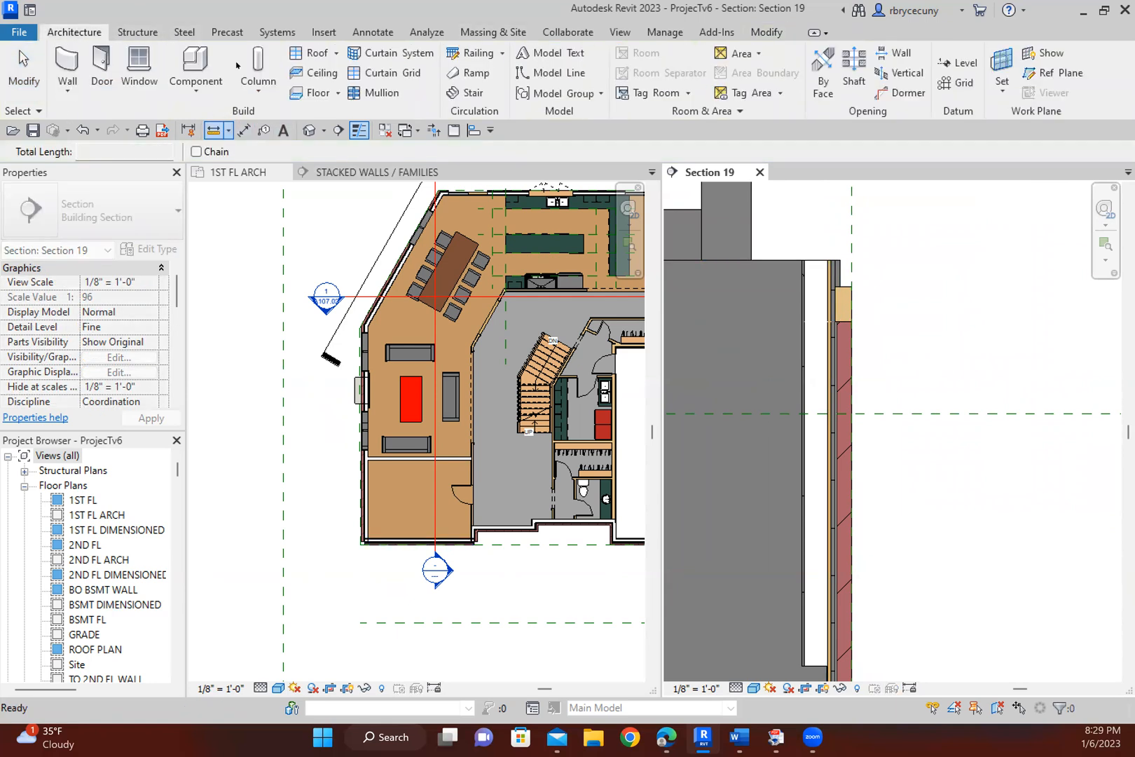
{"action": "double_click", "coordinate": [255, 17]}
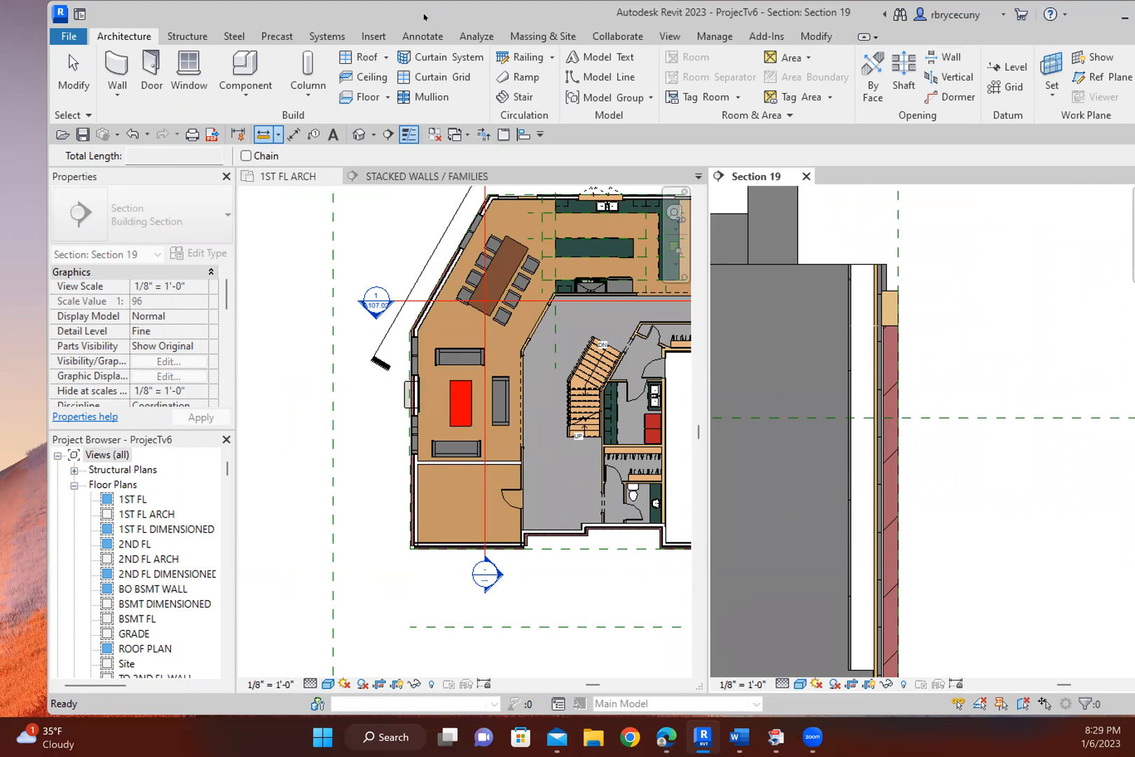
{"action": "left_click_drag", "start_coordinate": [424, 17], "coordinate": [367, 21]}
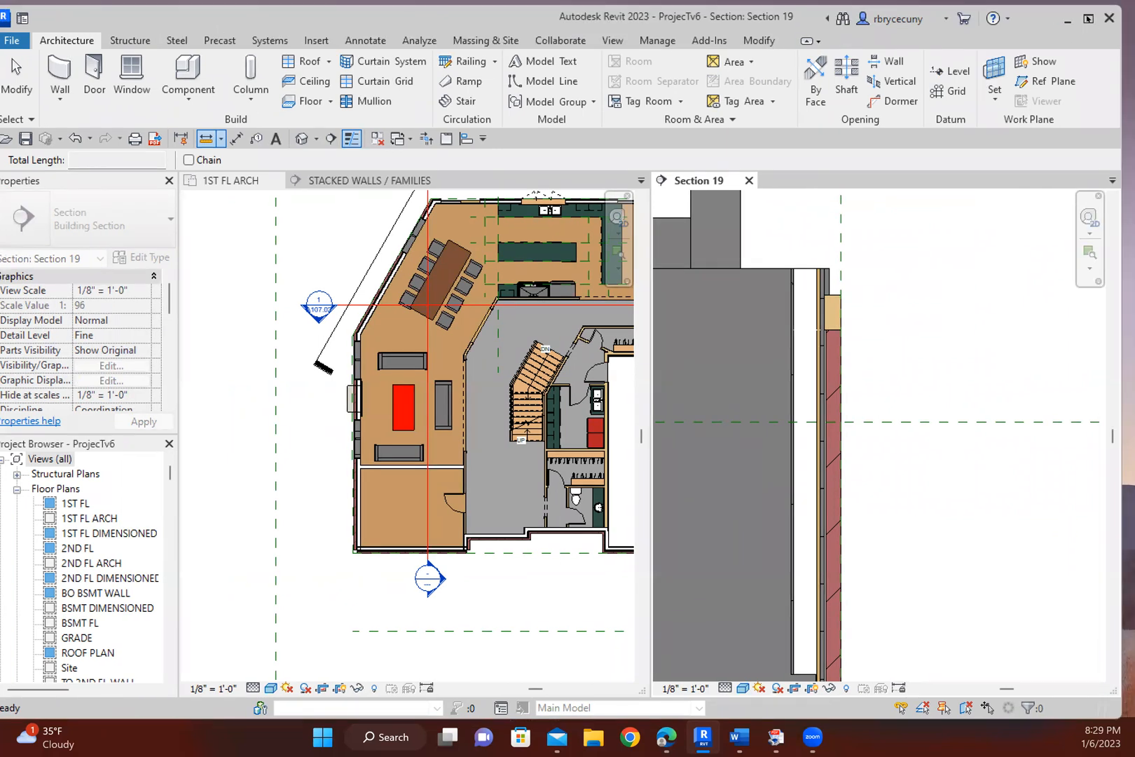
{"action": "left_click", "coordinate": [1088, 17]}
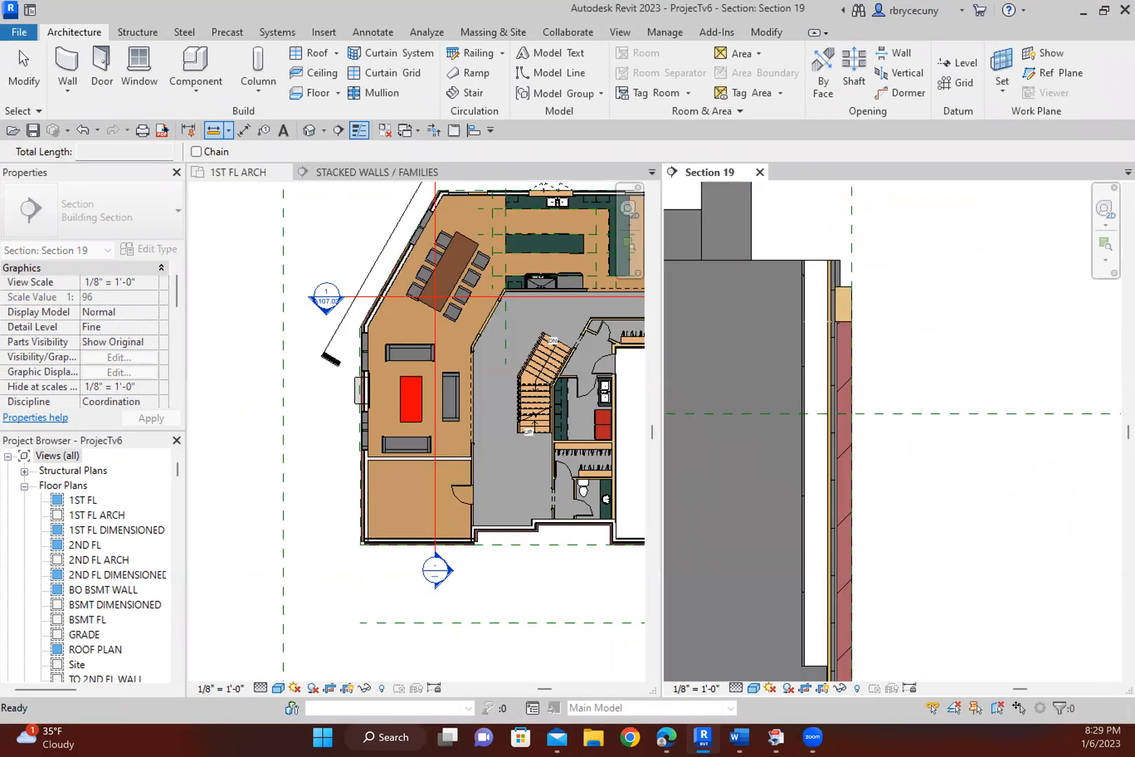
{"action": "left_click_drag", "start_coordinate": [258, 13], "coordinate": [449, 20]}
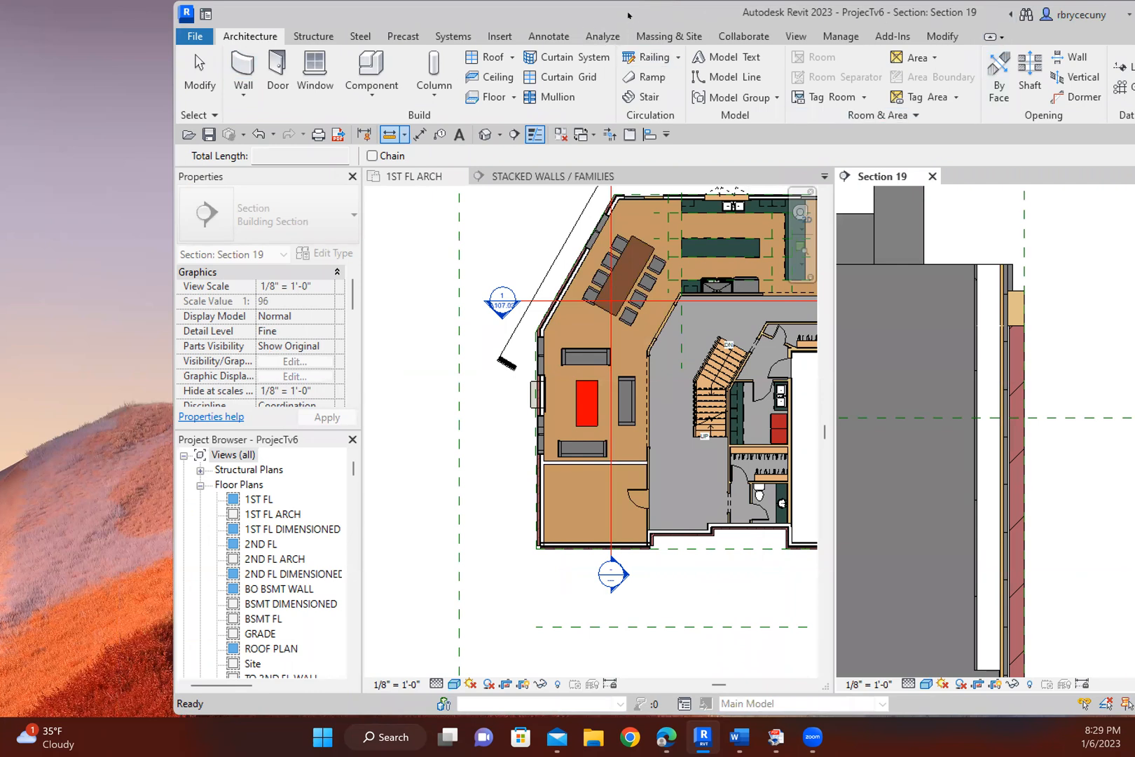
{"action": "left_click_drag", "start_coordinate": [628, 15], "coordinate": [466, 19]}
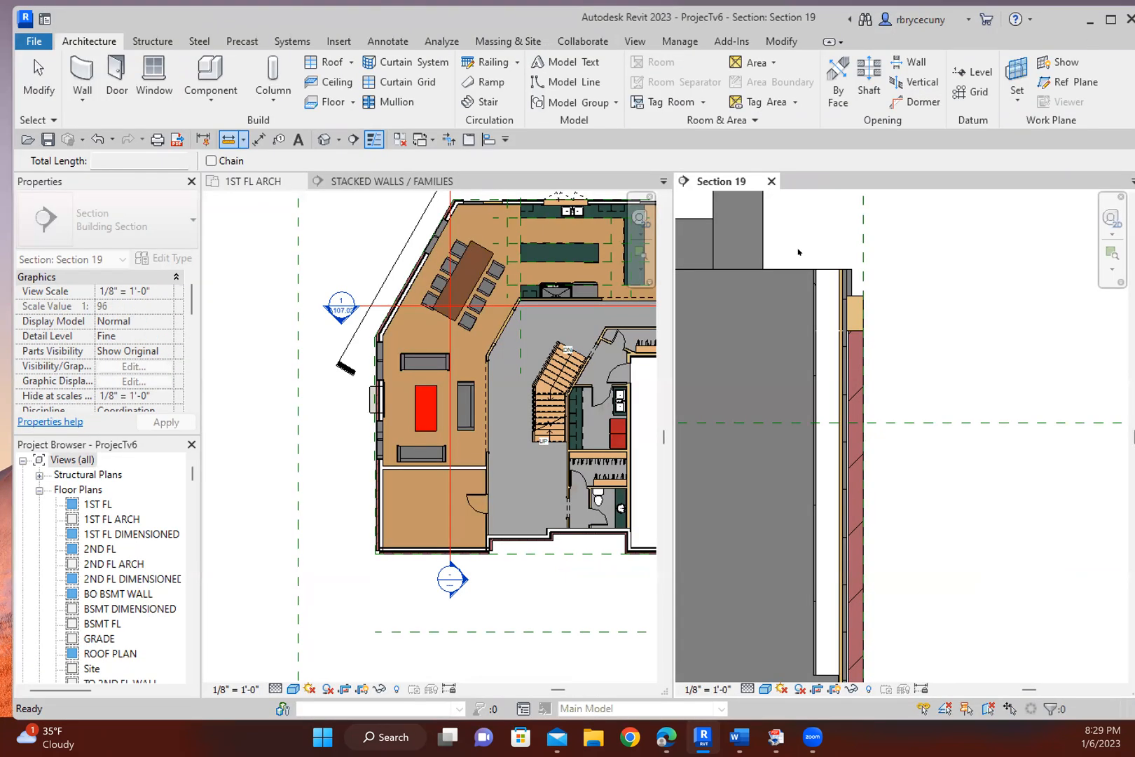
{"action": "scroll", "coordinate": [834, 287], "scroll_direction": "up", "scroll_amount": 3}
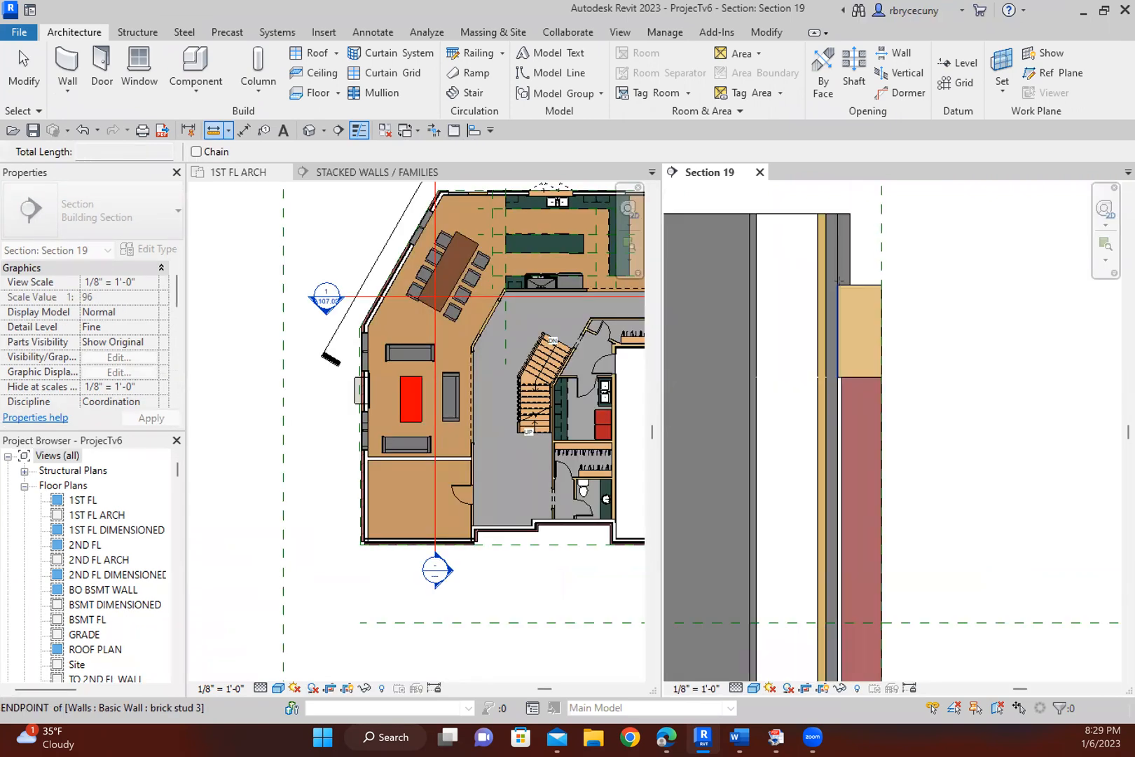
{"action": "left_click", "coordinate": [880, 285]}
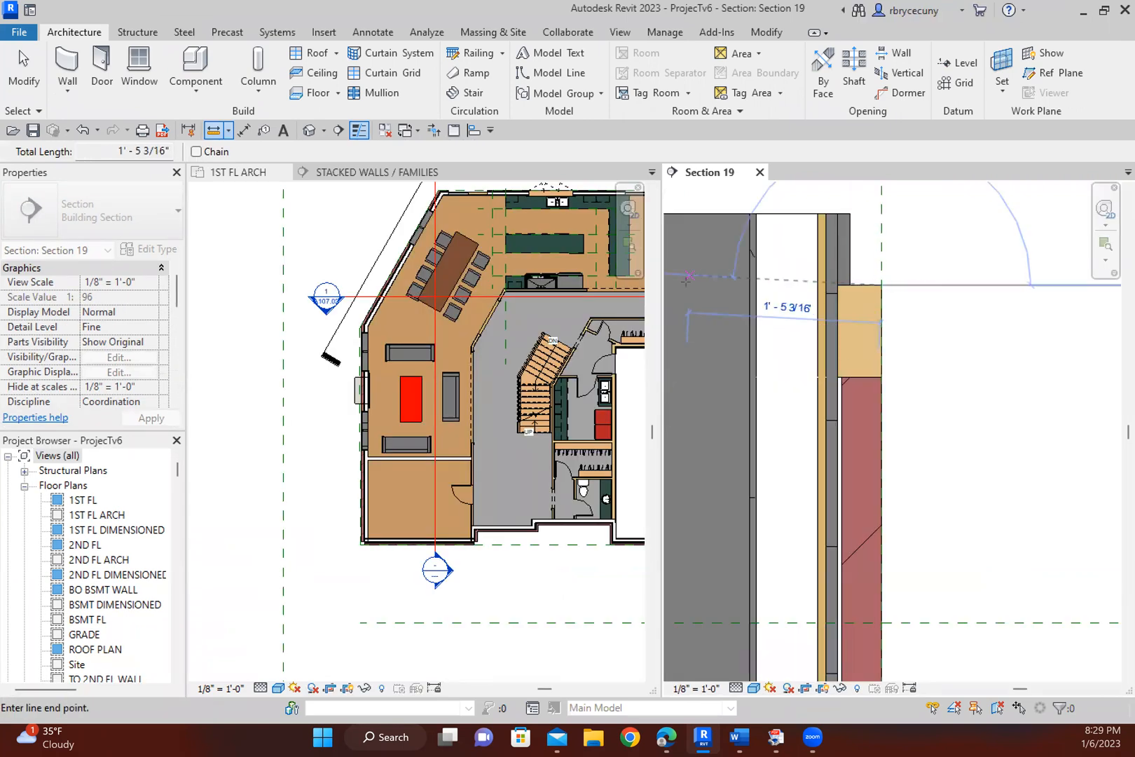
{"action": "left_click", "coordinate": [689, 284]}
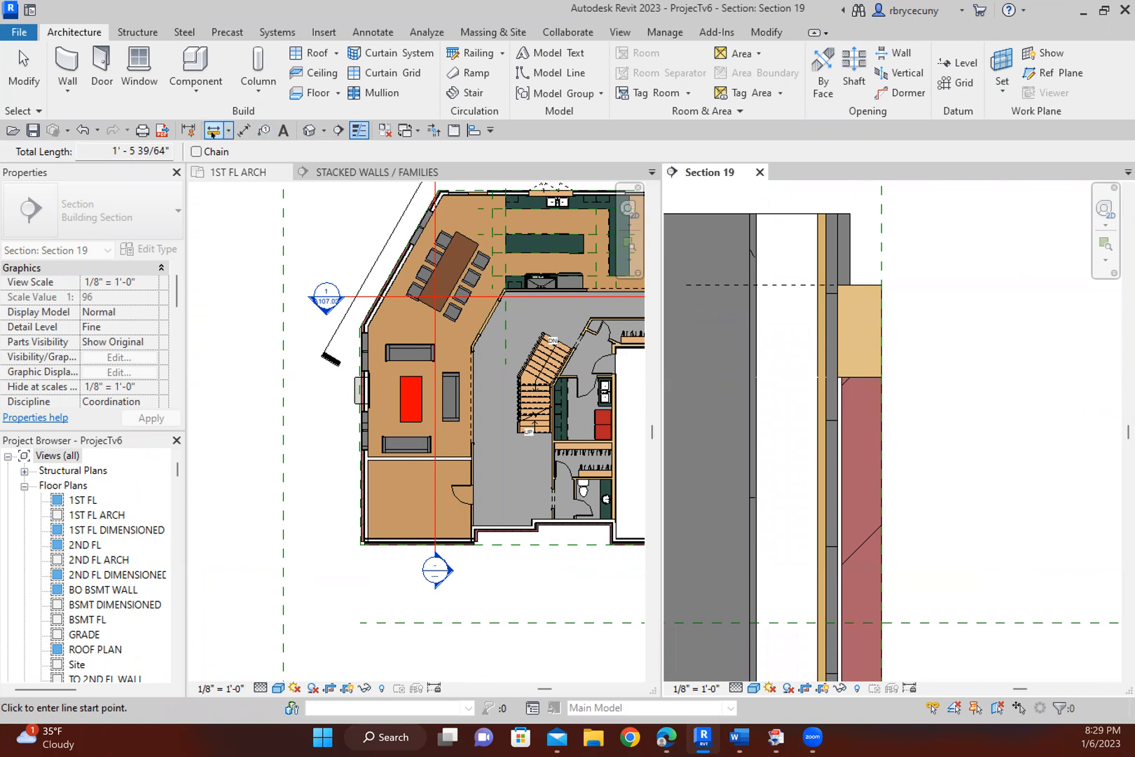
{"action": "key", "text": "Escape"}
{"action": "key", "text": "r"}
{"action": "key", "text": "p"}
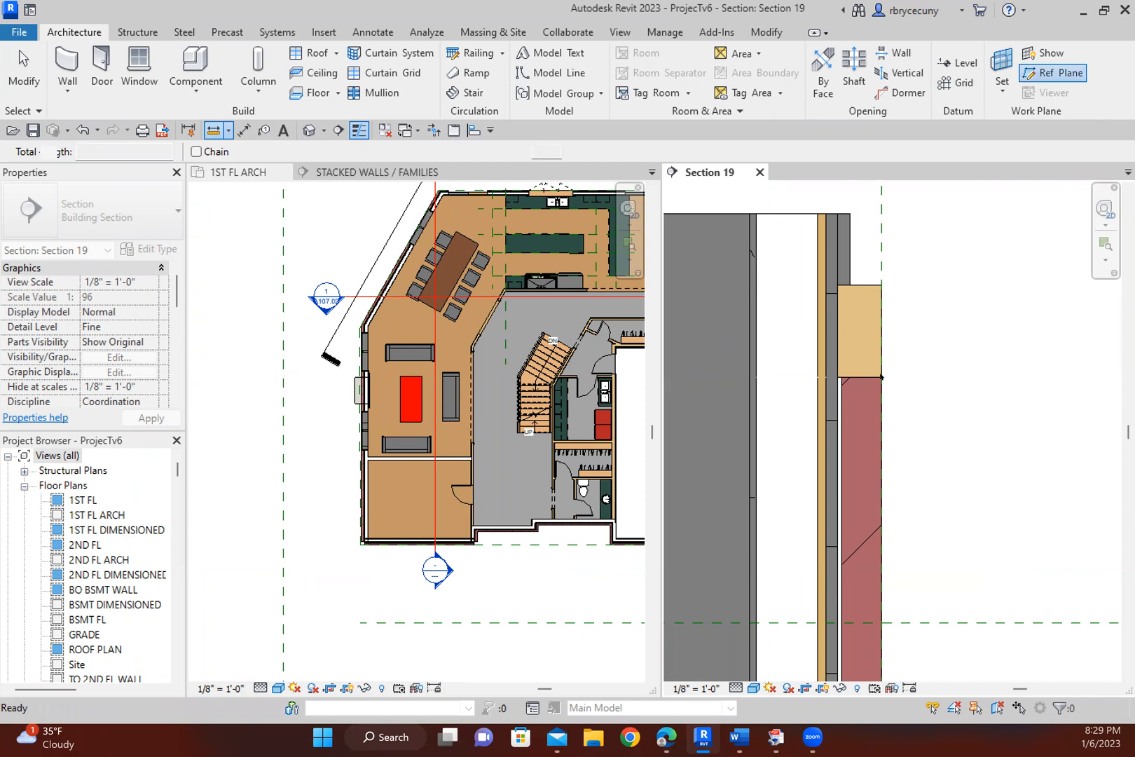
{"action": "left_click", "coordinate": [881, 376]}
{"action": "key", "text": "Escape"}
{"action": "key", "text": "Escape"}
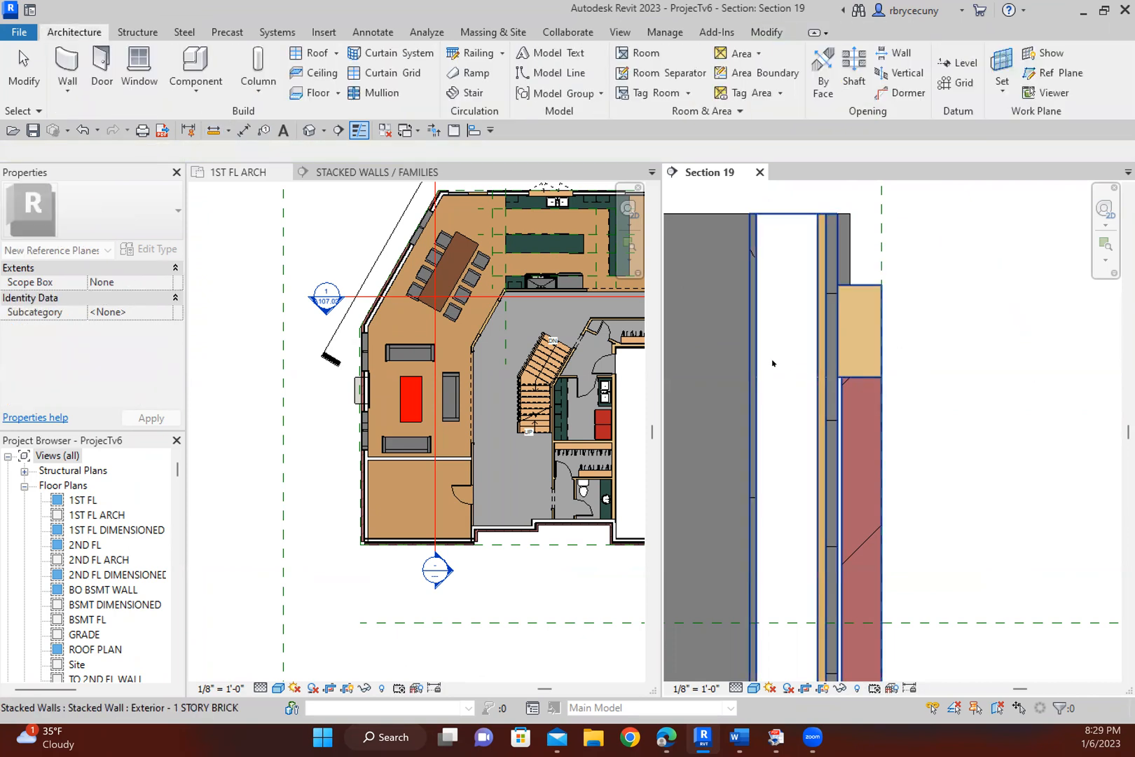
Draw a horizontal reference plane in Section 19 from the outer top corner of the exterior wall's brick inward past the wall.
{"action": "key", "text": "r"}
{"action": "key", "text": "p"}
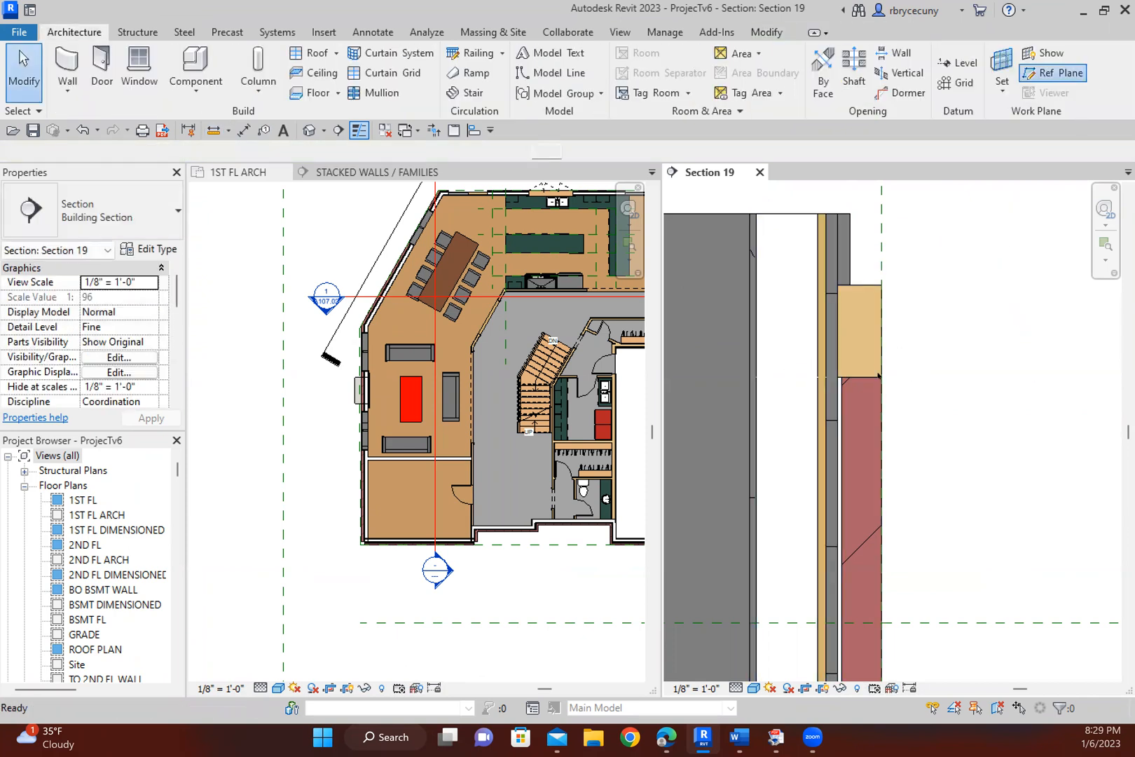
{"action": "left_click", "coordinate": [880, 377]}
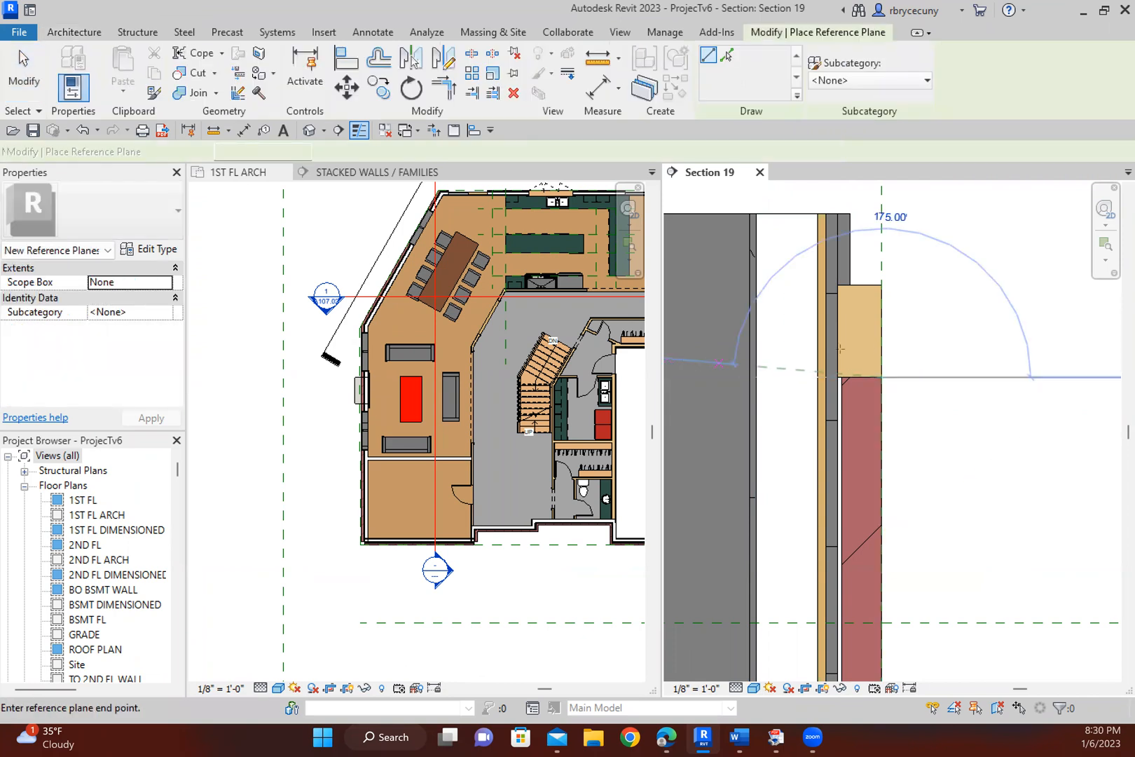
{"action": "middle_click_drag", "start_coordinate": [676, 359], "coordinate": [828, 337]}
{"action": "scroll", "coordinate": [872, 353], "scroll_direction": "down", "scroll_amount": 1}
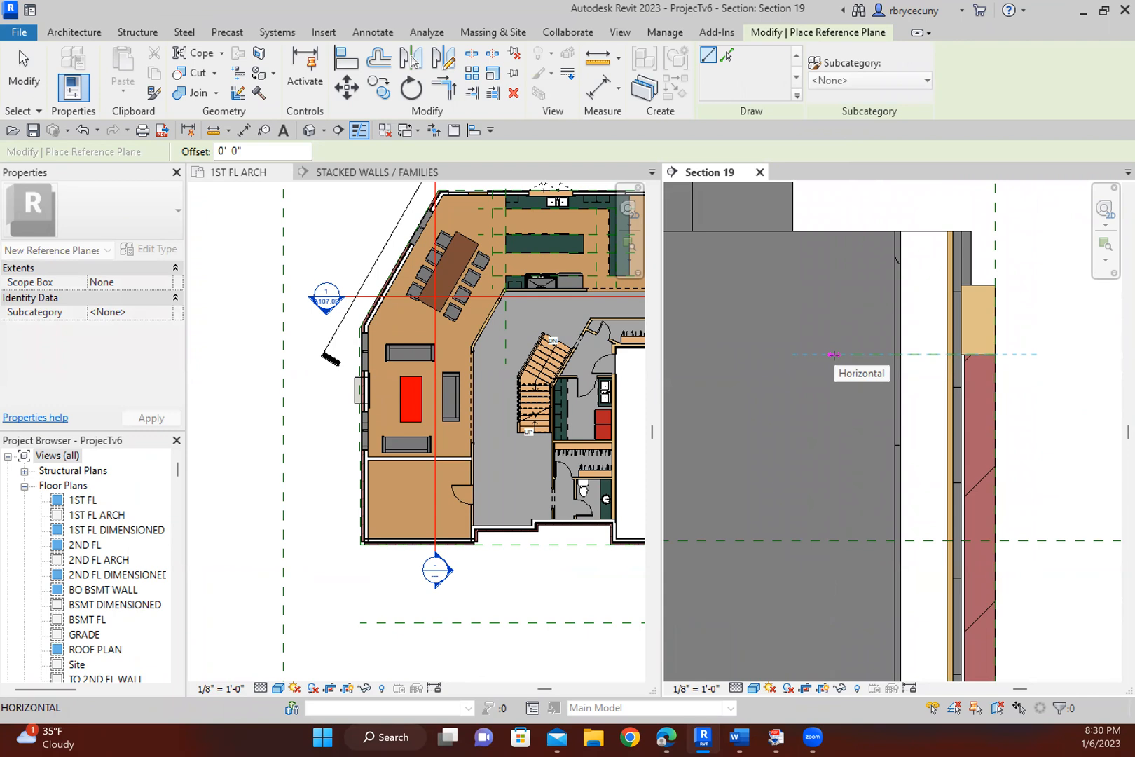
{"action": "left_click", "coordinate": [834, 355]}
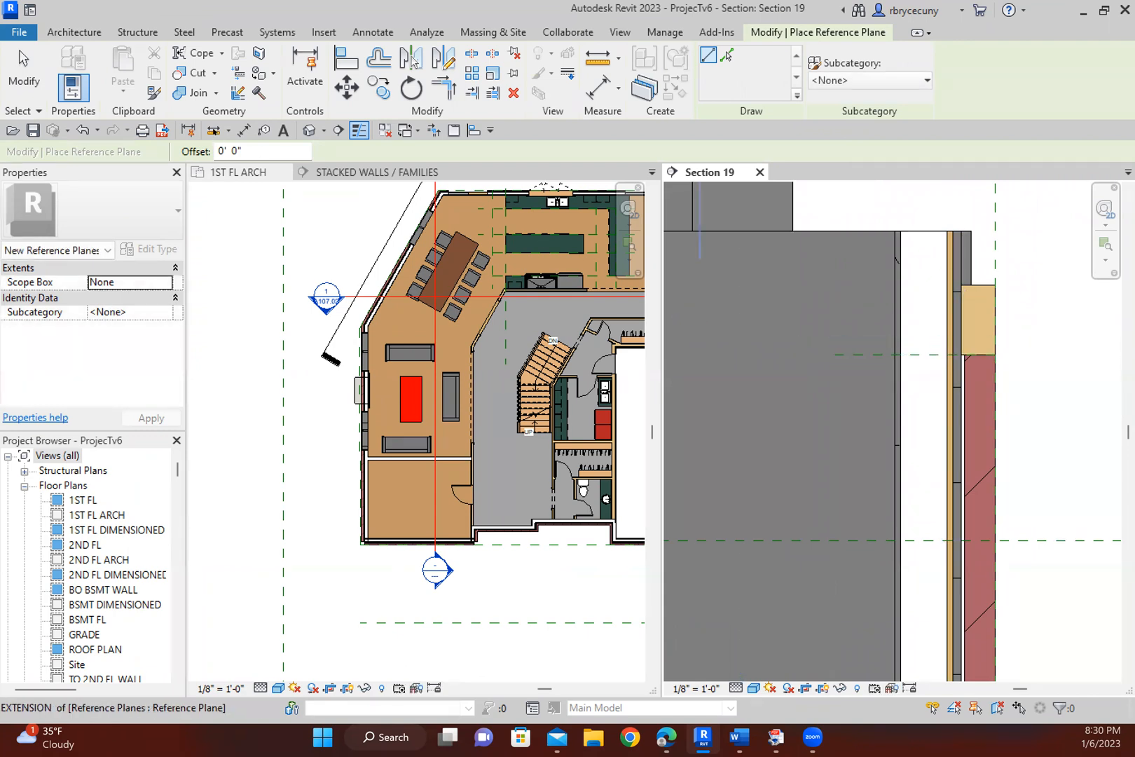
{"action": "key", "text": "Escape"}
{"action": "key", "text": "Escape"}
{"action": "scroll", "coordinate": [904, 479], "scroll_direction": "down", "scroll_amount": 3}
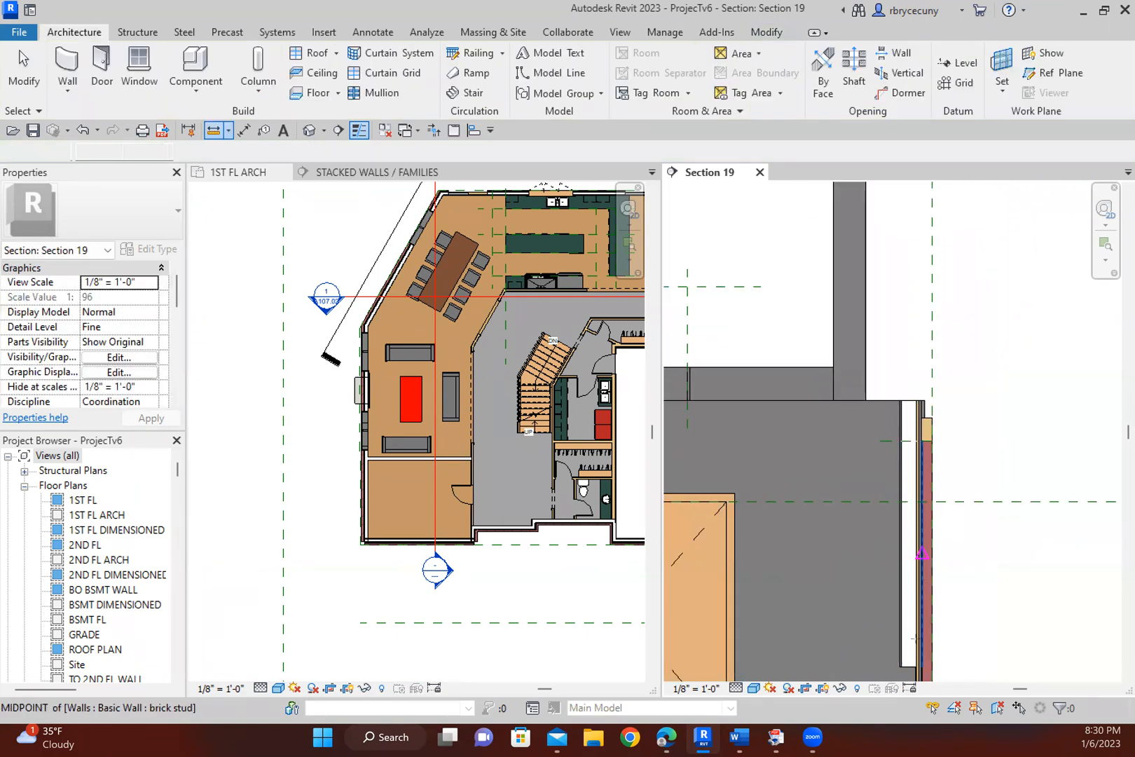
{"action": "middle_click_drag", "start_coordinate": [914, 621], "coordinate": [912, 538]}
{"action": "scroll", "coordinate": [909, 554], "scroll_direction": "up", "scroll_amount": 2}
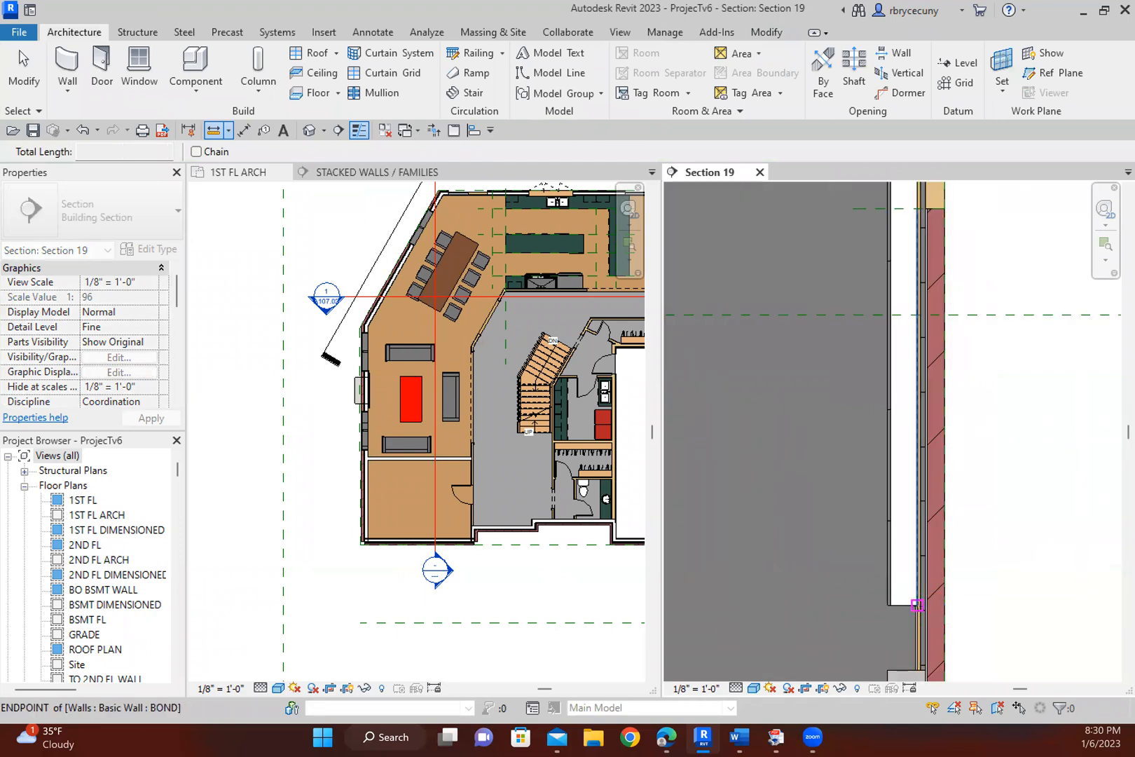
{"action": "left_click", "coordinate": [916, 604]}
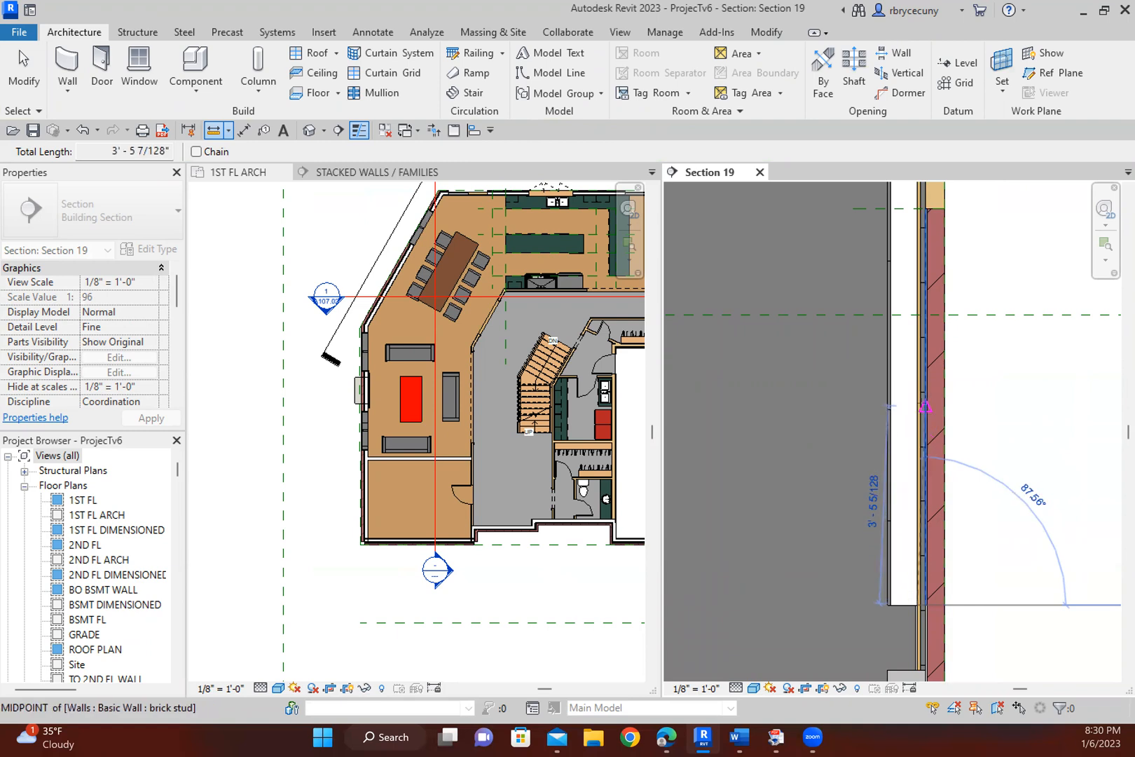
{"action": "scroll", "coordinate": [921, 498], "scroll_direction": "down", "scroll_amount": 2}
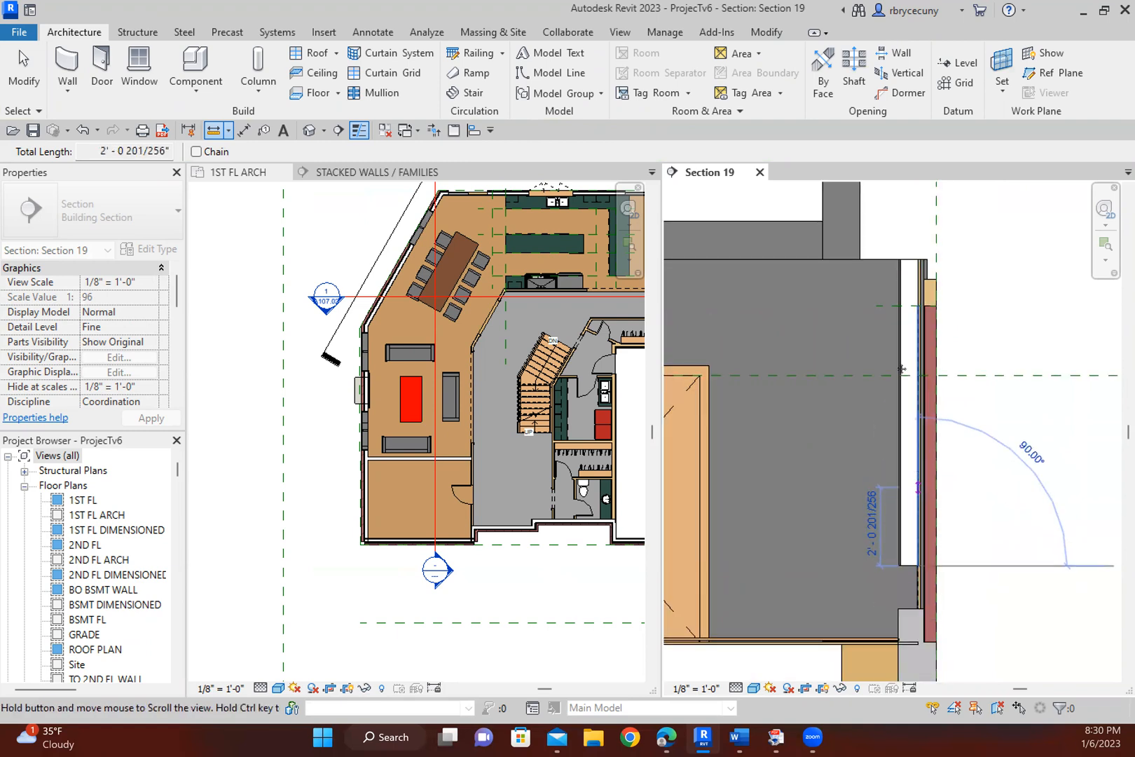
{"action": "middle_click_drag", "start_coordinate": [920, 492], "coordinate": [893, 340]}
{"action": "key", "text": "Escape"}
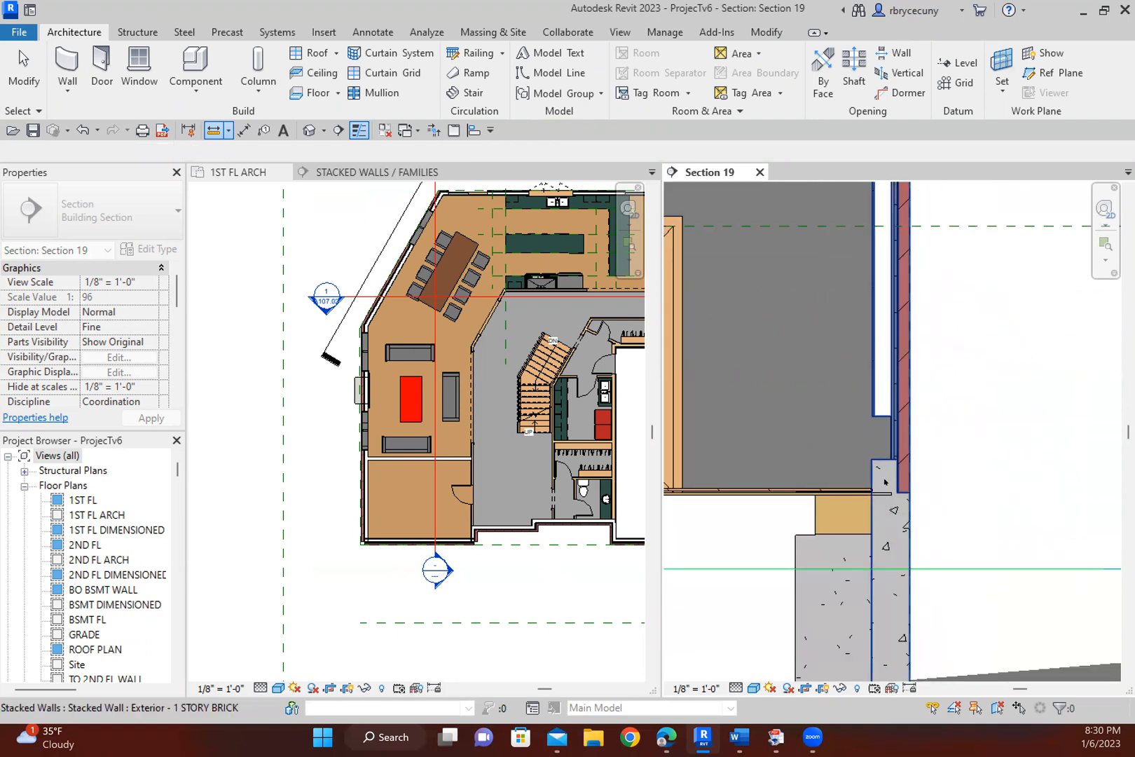
Measure the vertical distance from the top of the 3/4" PLY floor at the brick ledge up to the reference plane at the brick's top.
{"action": "scroll", "coordinate": [887, 475], "scroll_direction": "up", "scroll_amount": 2}
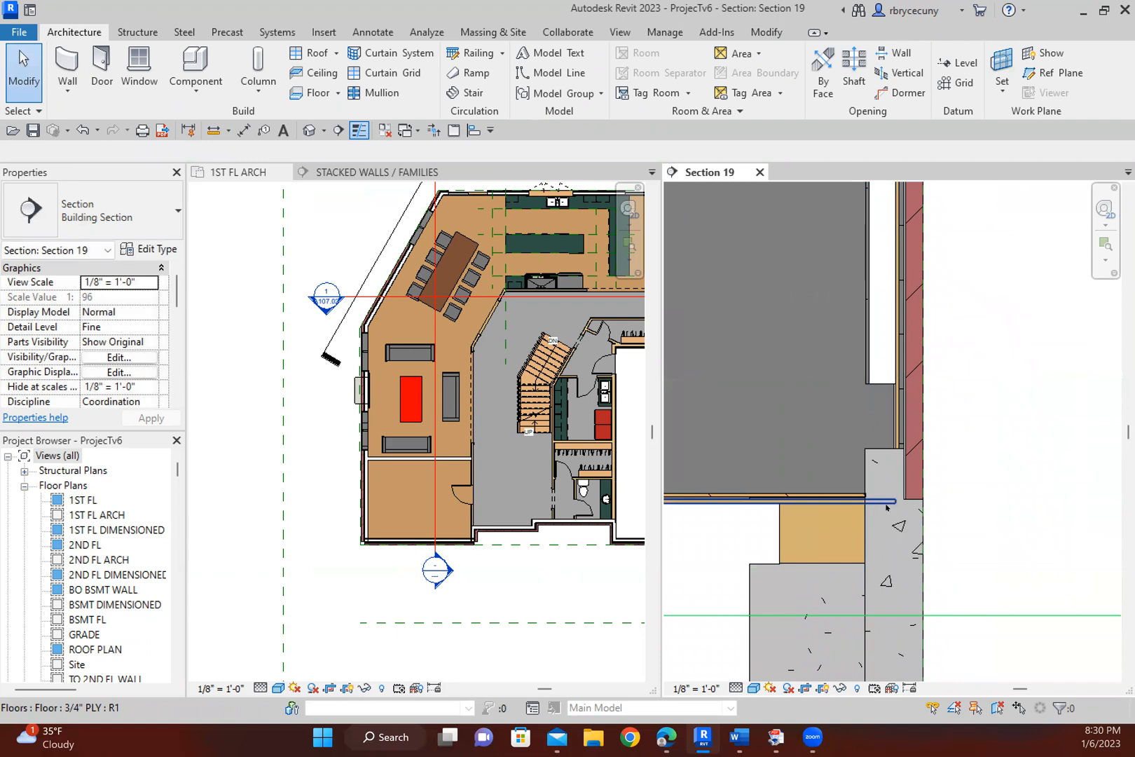
{"action": "scroll", "coordinate": [887, 506], "scroll_direction": "up", "scroll_amount": 1}
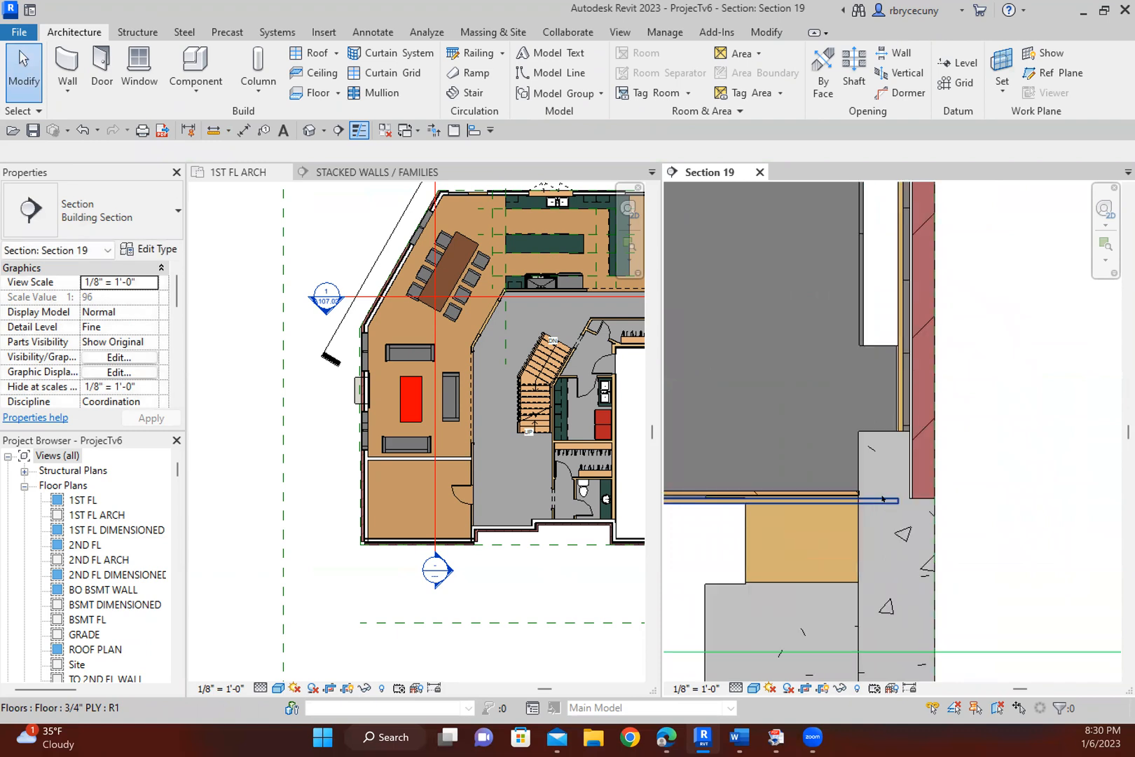
{"action": "left_click", "coordinate": [213, 130]}
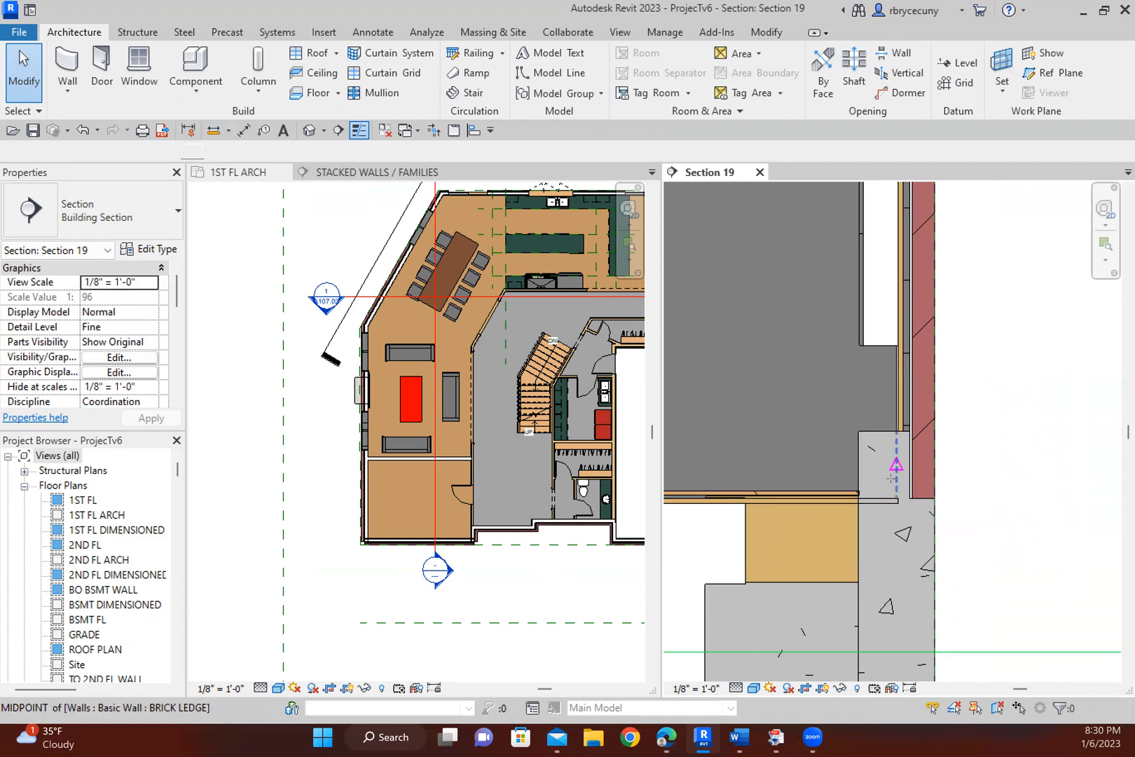
{"action": "left_click", "coordinate": [884, 498]}
{"action": "scroll", "coordinate": [884, 498], "scroll_direction": "down", "scroll_amount": 2}
{"action": "middle_click_drag", "start_coordinate": [890, 322], "coordinate": [809, 494]}
{"action": "scroll", "coordinate": [821, 310], "scroll_direction": "up", "scroll_amount": 2}
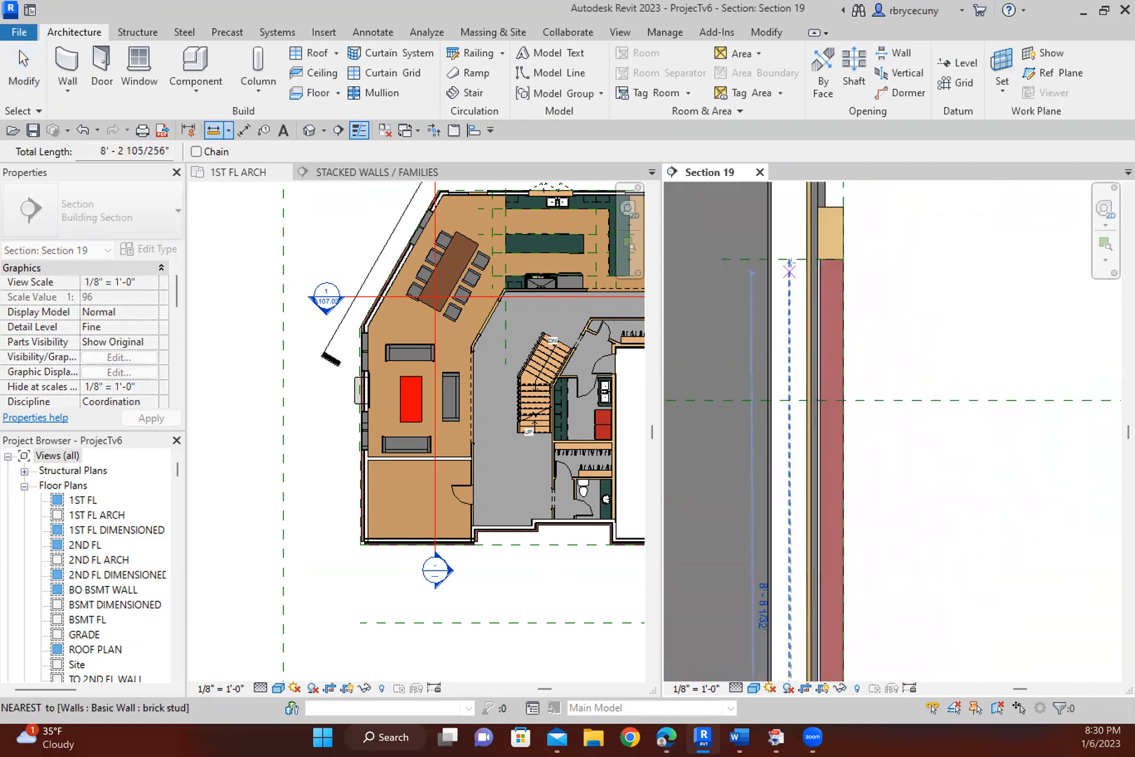
{"action": "left_click", "coordinate": [793, 259]}
{"action": "left_click", "coordinate": [120, 149]}
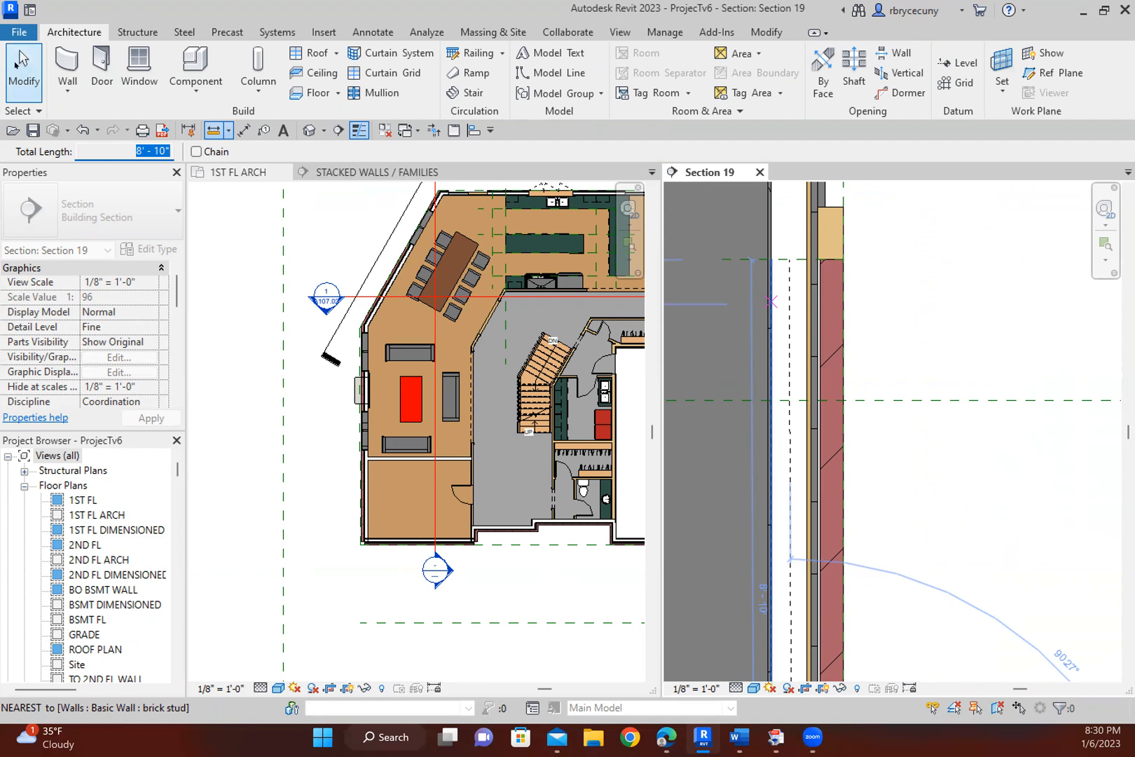
{"action": "left_click", "coordinate": [21, 70]}
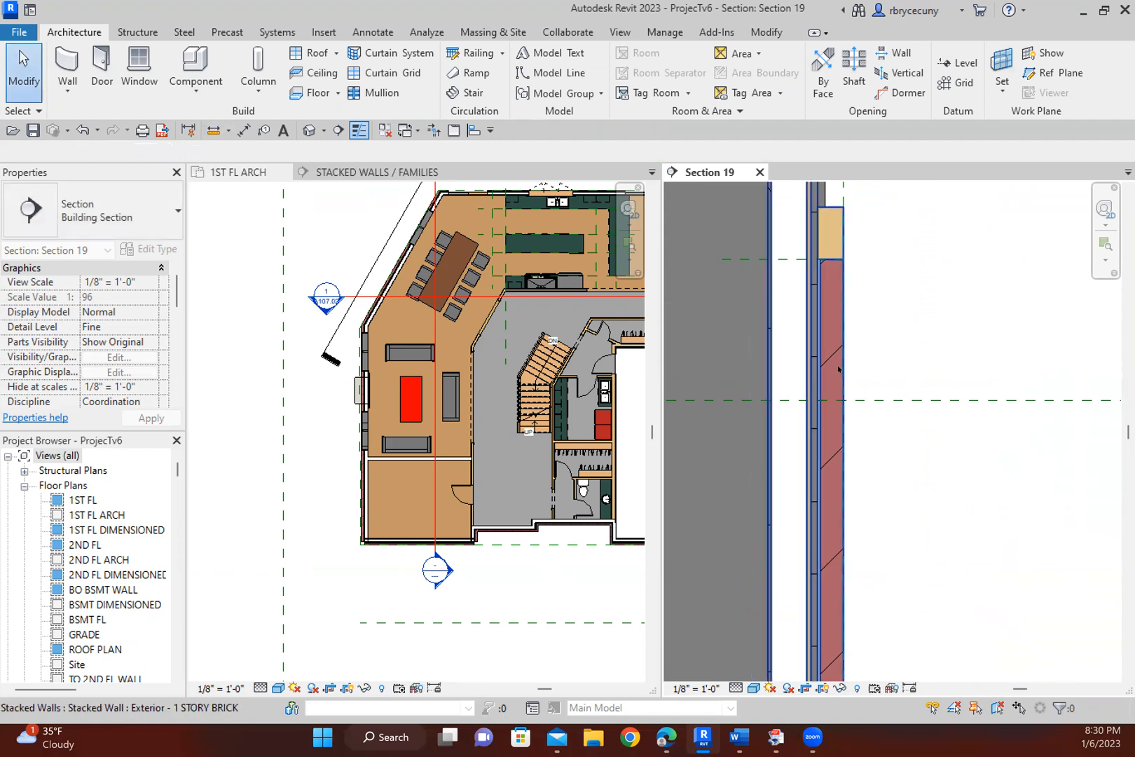
Set the brick stud layer's height to 8' 10" in the exterior wall type's stacked assembly and apply the change.
{"action": "left_click", "coordinate": [839, 369]}
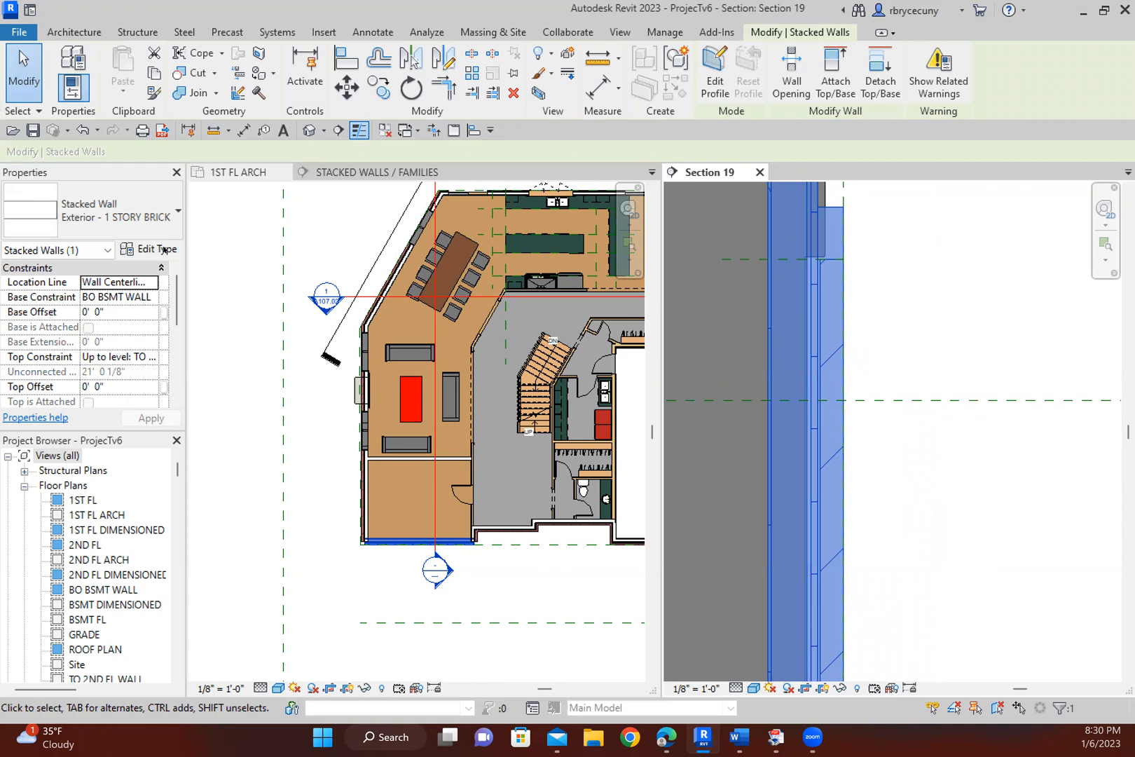
{"action": "left_click", "coordinate": [164, 250]}
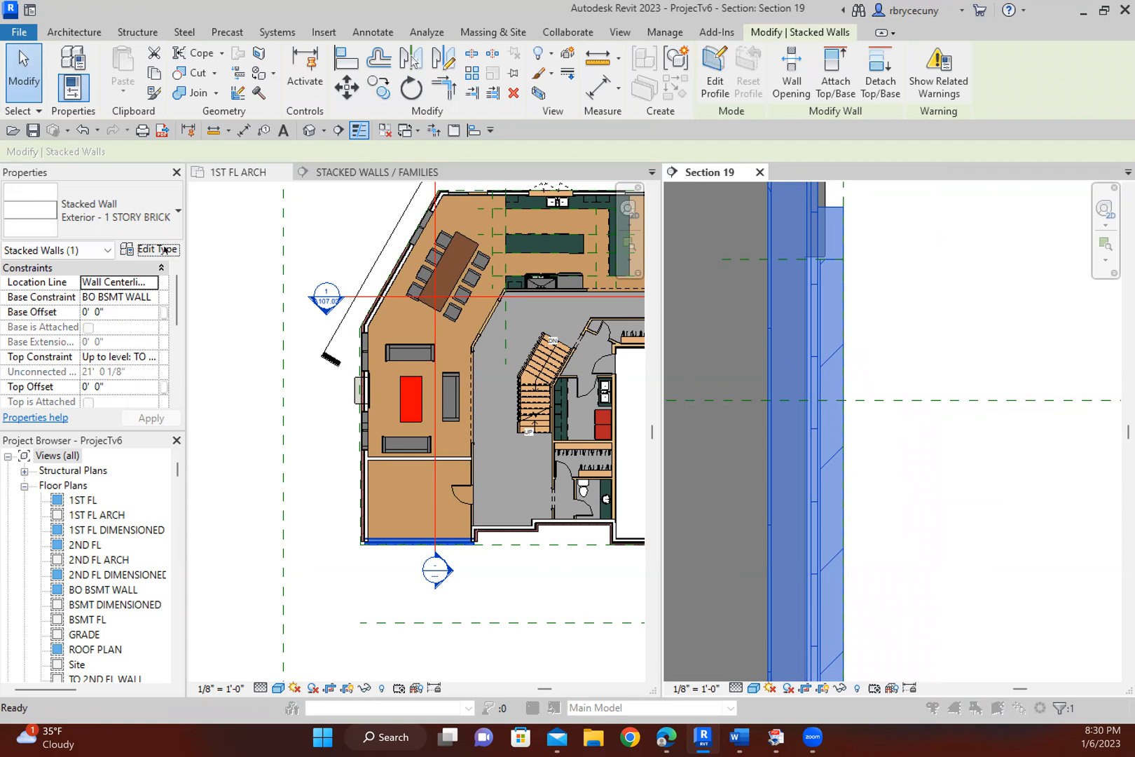
{"action": "left_click", "coordinate": [784, 234]}
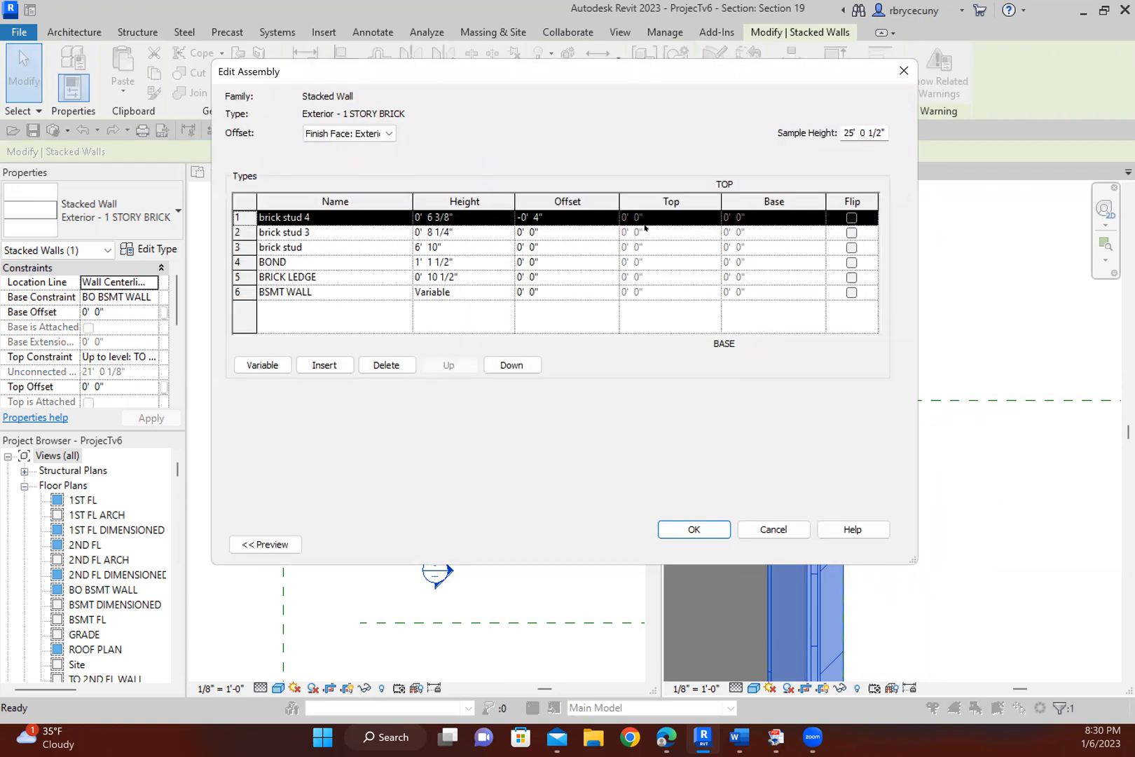
{"action": "left_click", "coordinate": [466, 248]}
{"action": "type", "text": "8' 10\""}
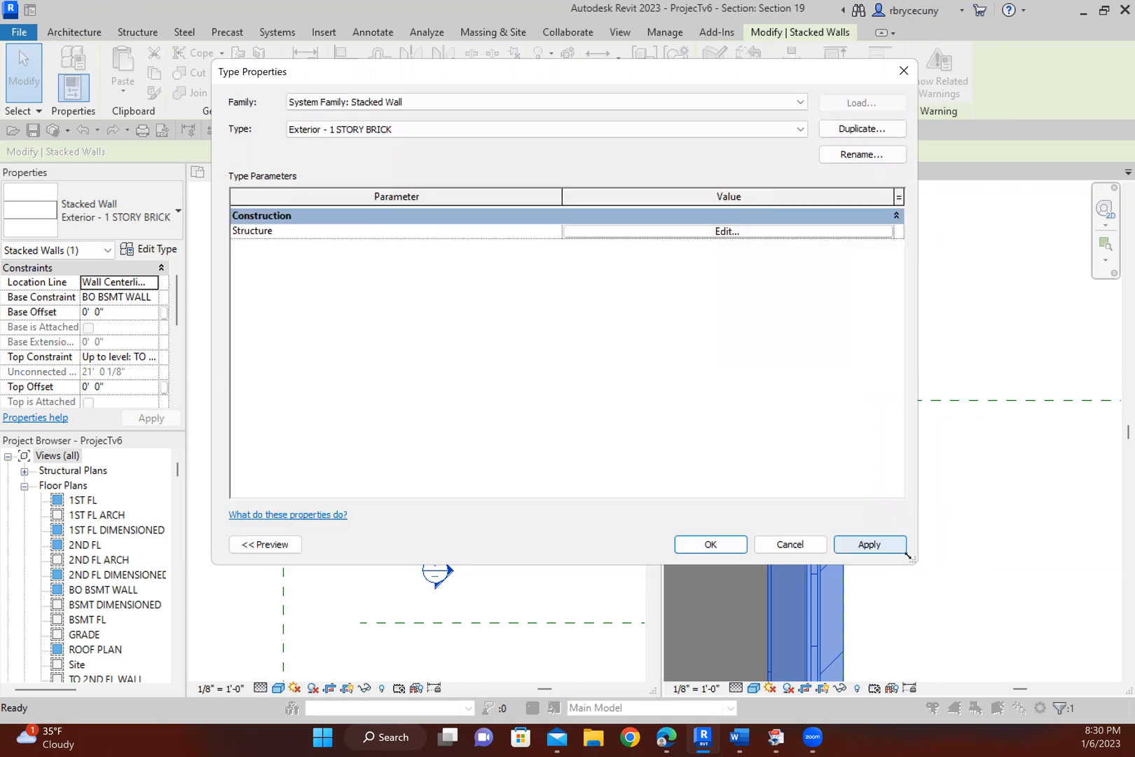
{"action": "left_click", "coordinate": [709, 545]}
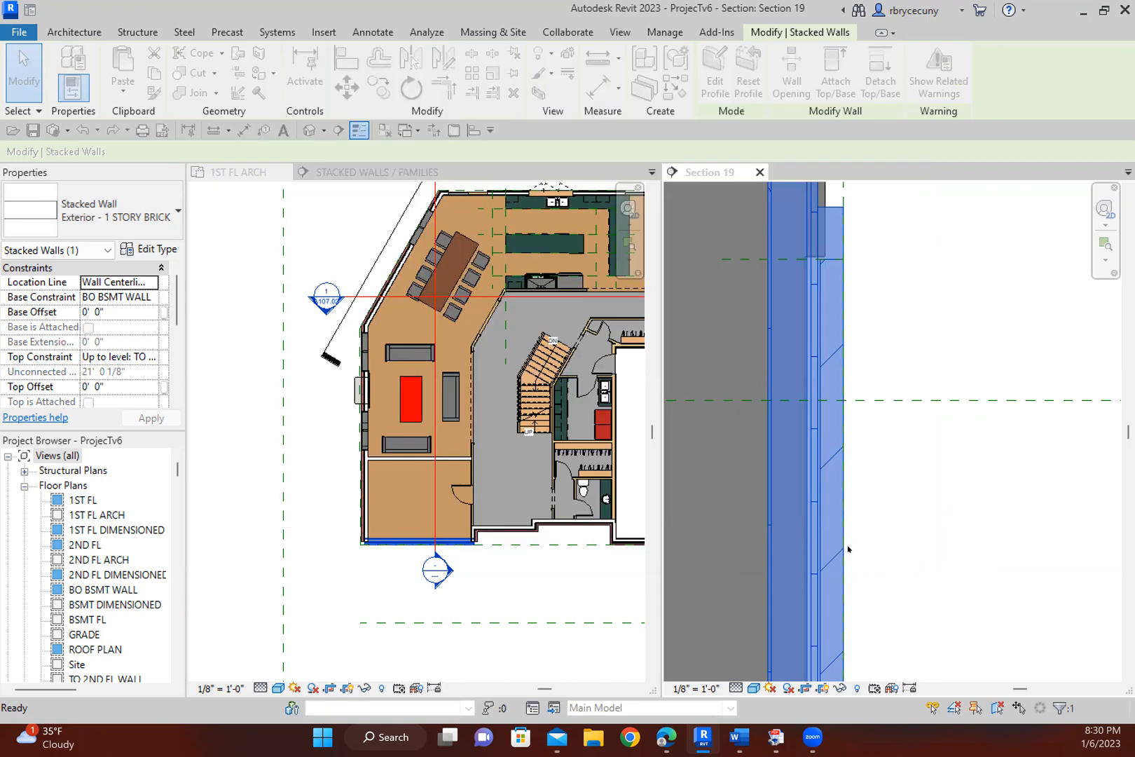
Examine the exterior stacked wall in Section 19 from its top, past the first-floor framing, down to the foundation footing.
{"action": "scroll", "coordinate": [885, 553], "scroll_direction": "down", "scroll_amount": 3}
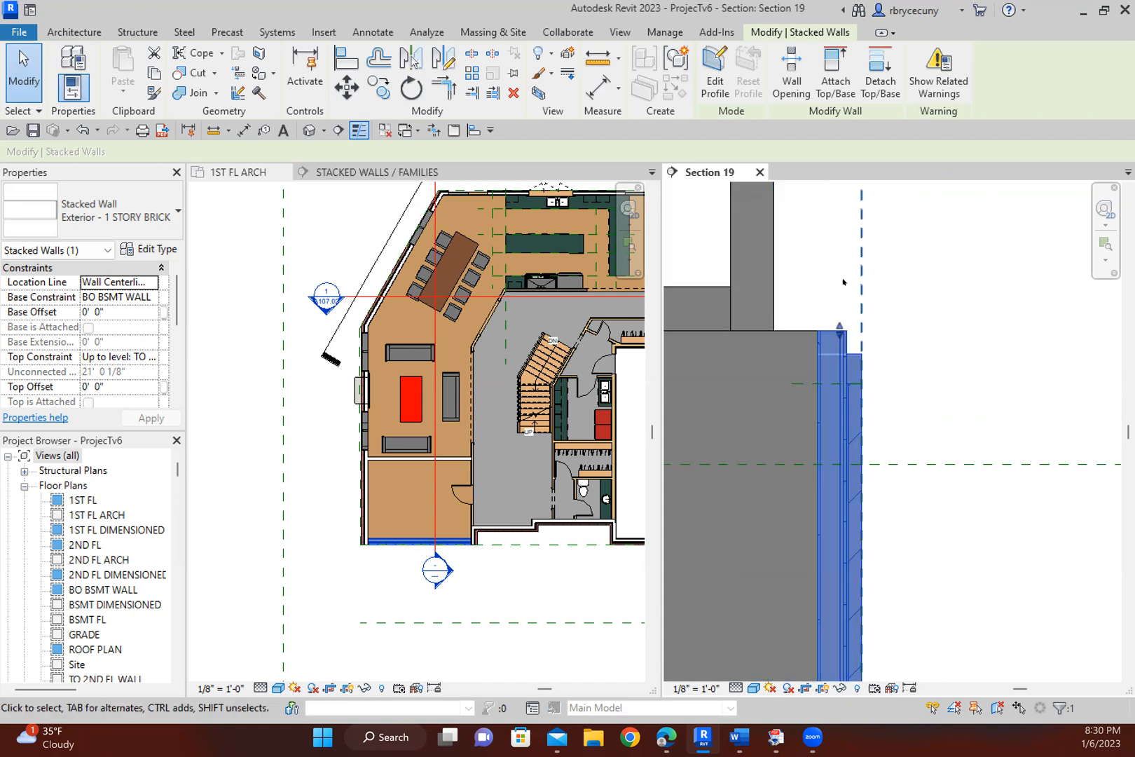
{"action": "scroll", "coordinate": [831, 317], "scroll_direction": "down", "scroll_amount": 2}
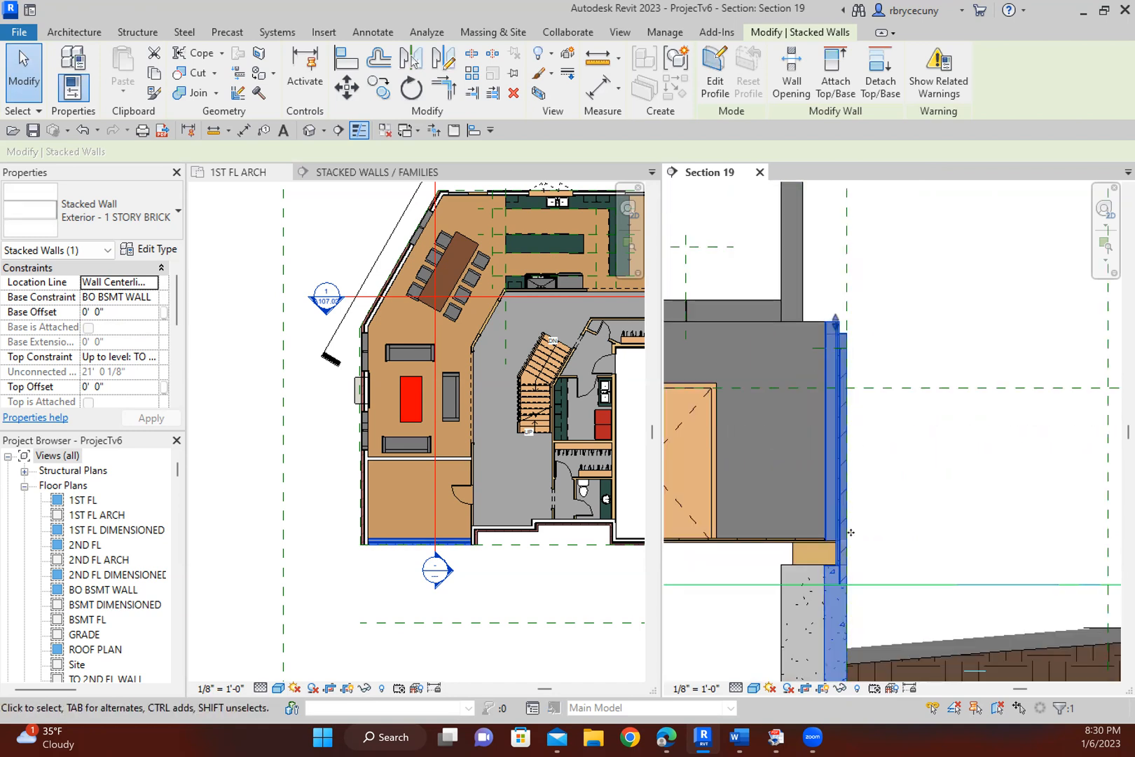
{"action": "scroll", "coordinate": [767, 484], "scroll_direction": "up", "scroll_amount": 5}
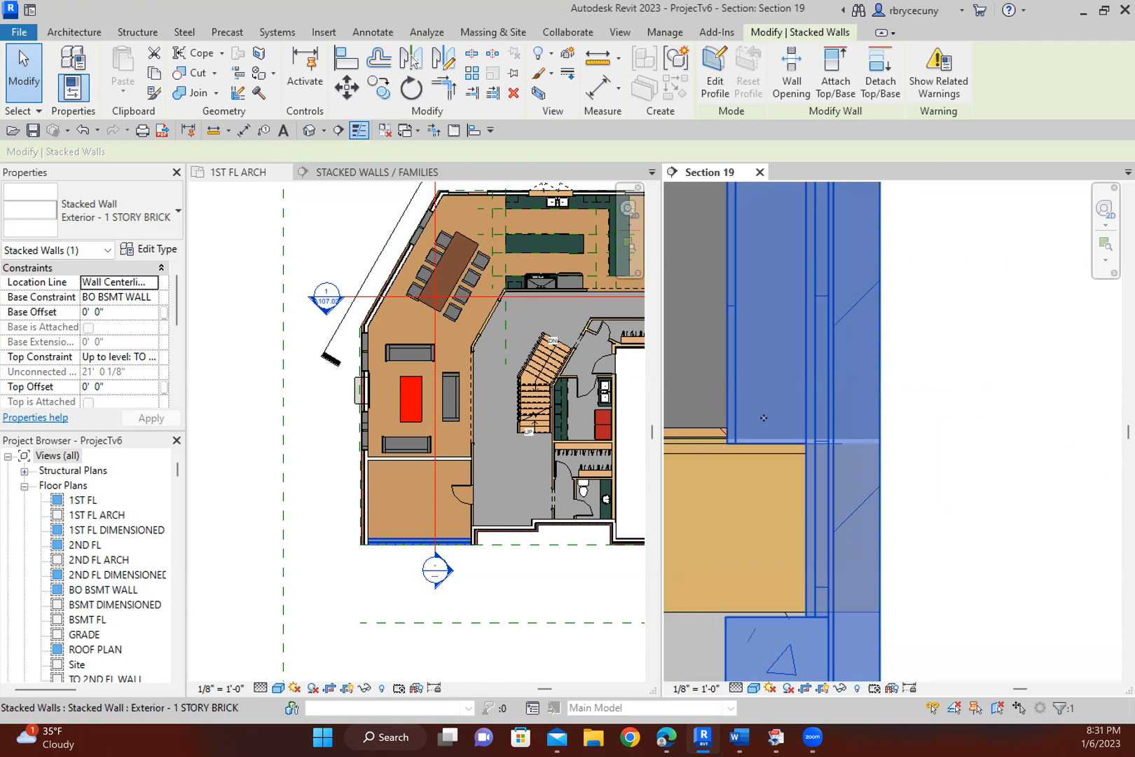
{"action": "scroll", "coordinate": [760, 438], "scroll_direction": "up", "scroll_amount": 2}
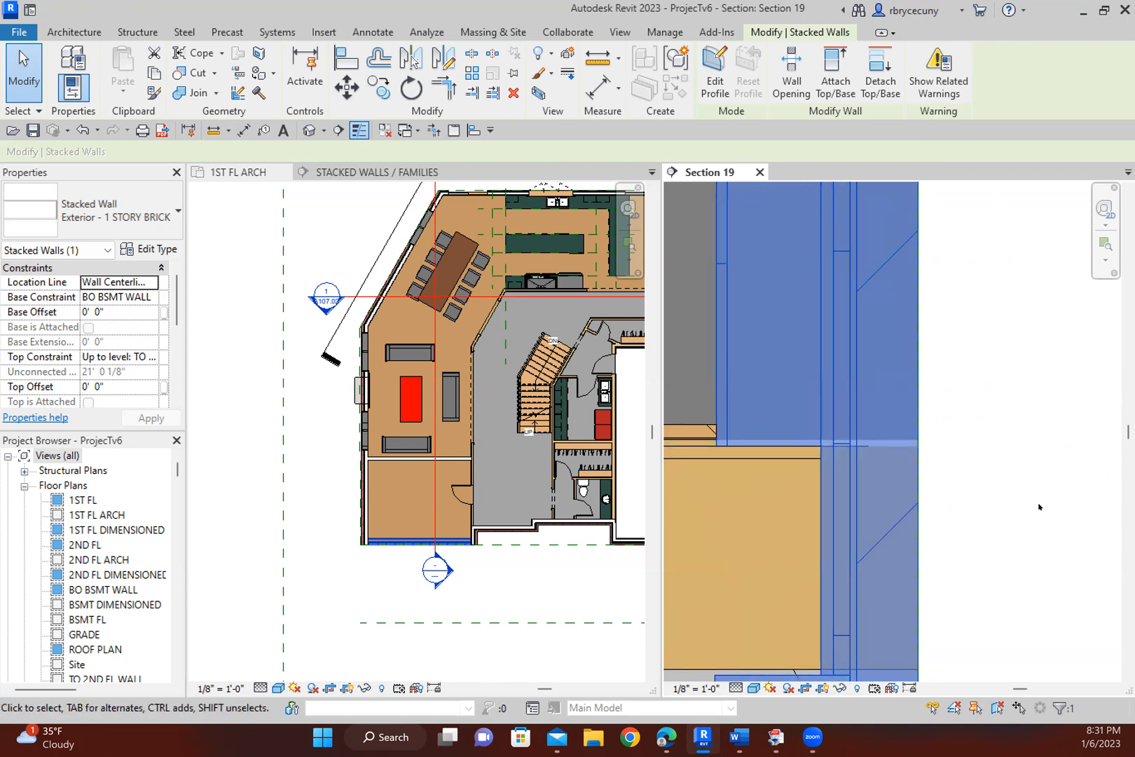
{"action": "left_click", "coordinate": [1040, 506]}
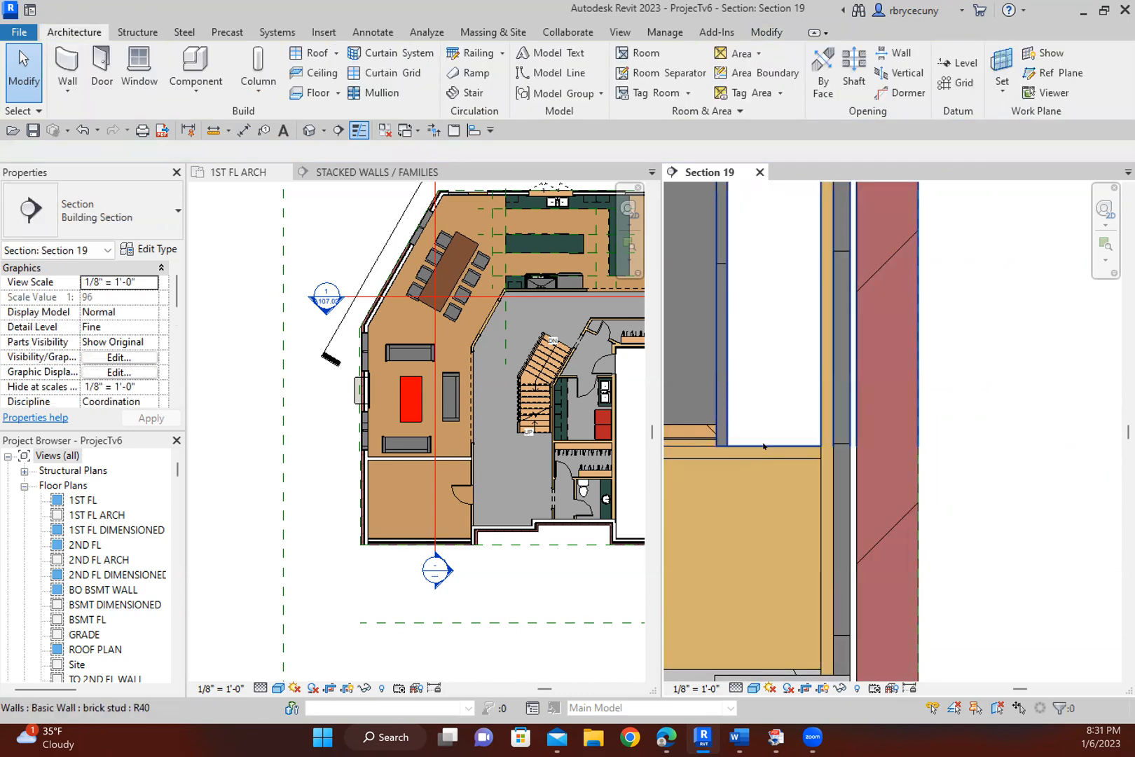
{"action": "scroll", "coordinate": [763, 445], "scroll_direction": "down", "scroll_amount": 1}
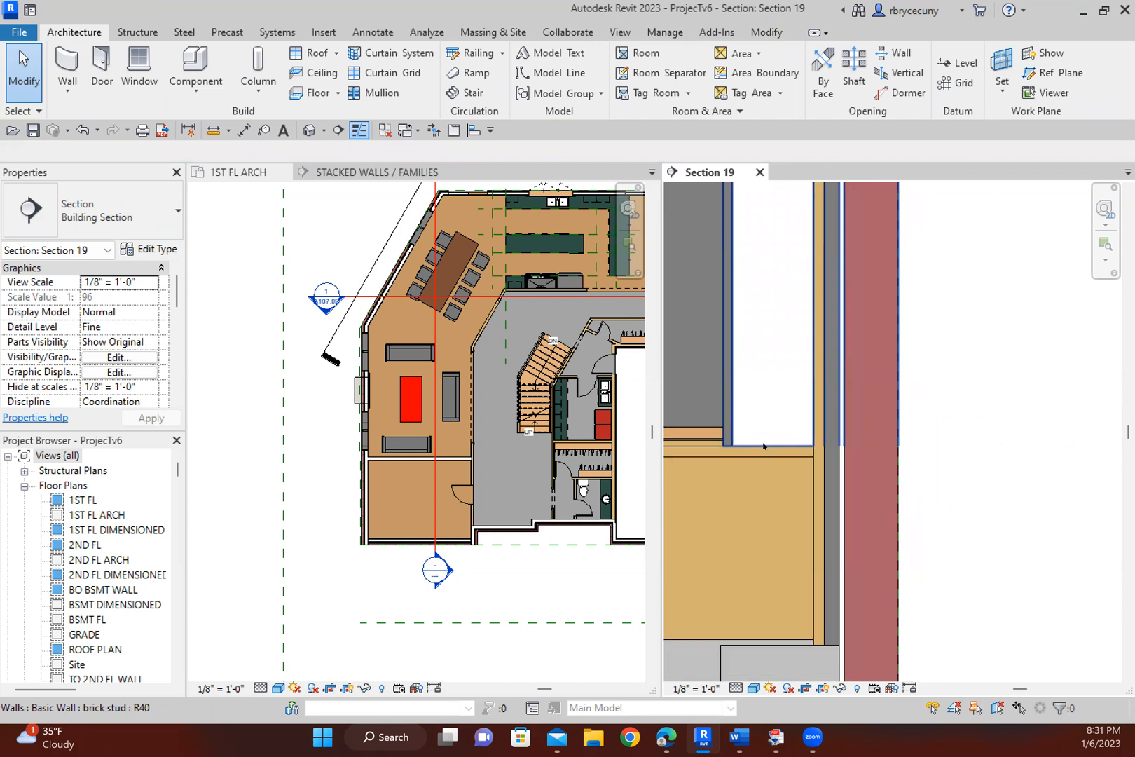
{"action": "scroll", "coordinate": [763, 445], "scroll_direction": "down", "scroll_amount": 7}
{"action": "middle_click_drag", "start_coordinate": [810, 527], "coordinate": [884, 366]}
{"action": "middle_click_drag", "start_coordinate": [871, 443], "coordinate": [776, 454]}
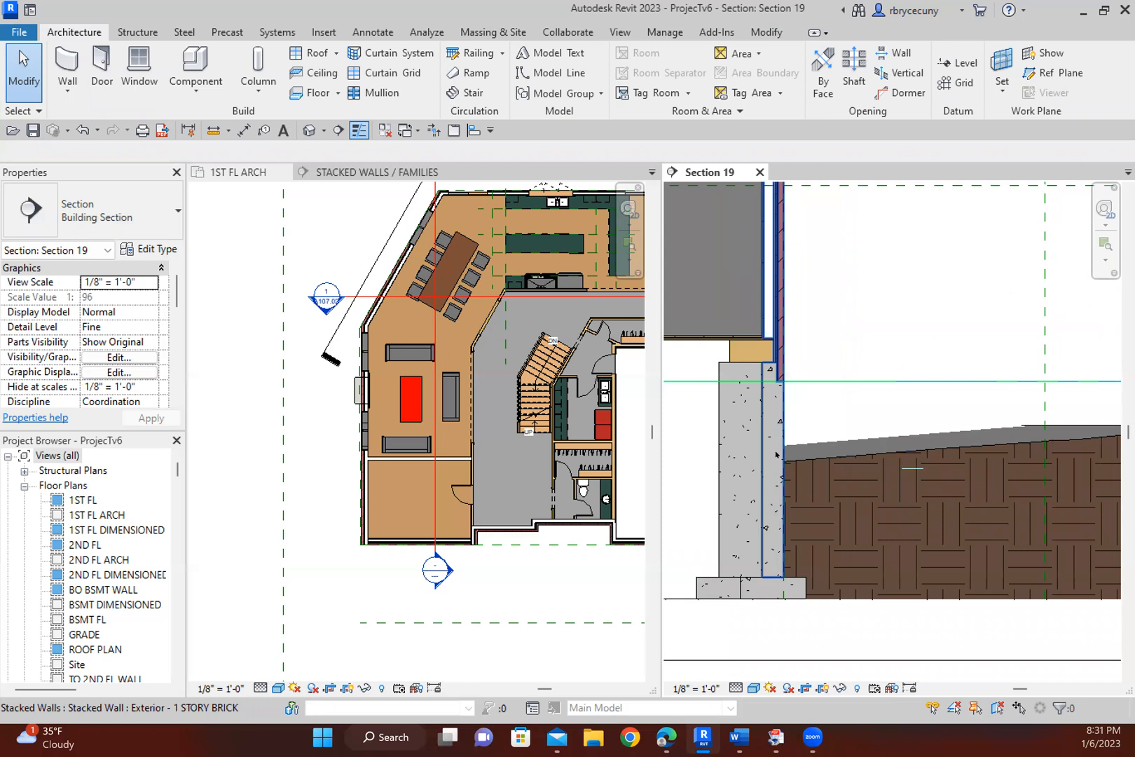